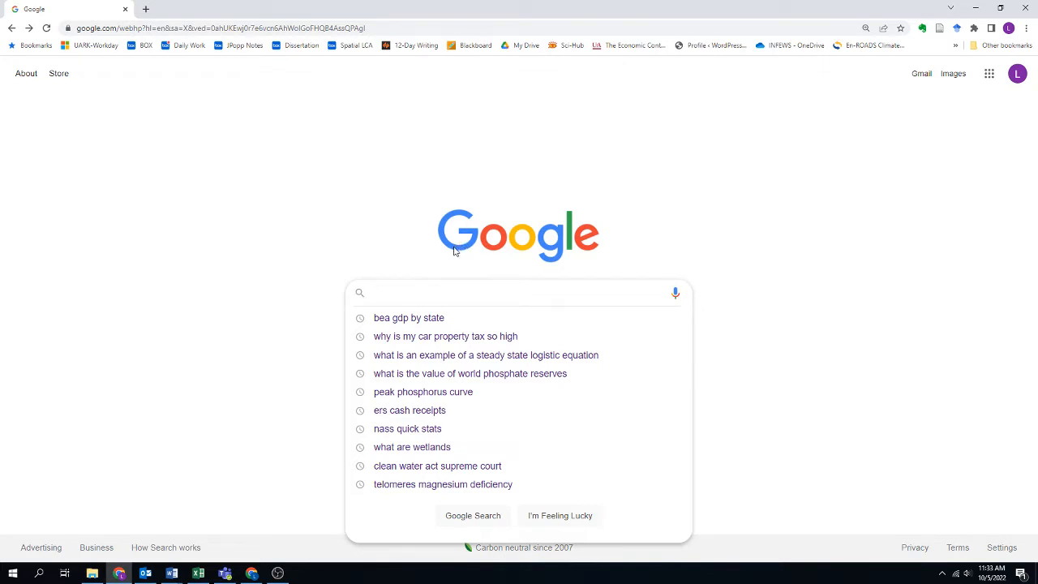
# Search Google for "bea gdp by state" and open the Bureau of Economic Analysis GDP by State page.
pyautogui.click(411, 320)
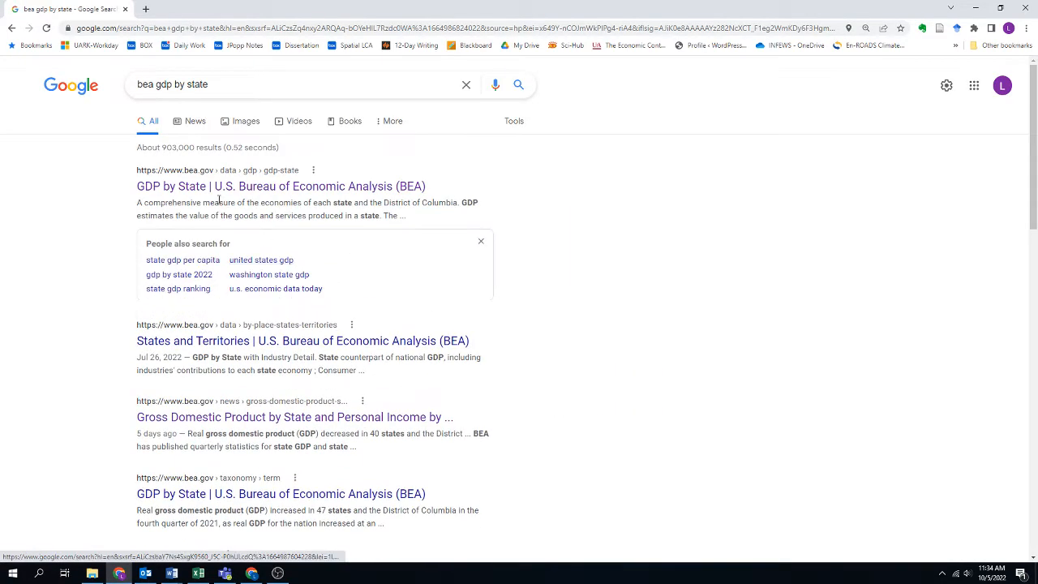
pyautogui.click(193, 187)
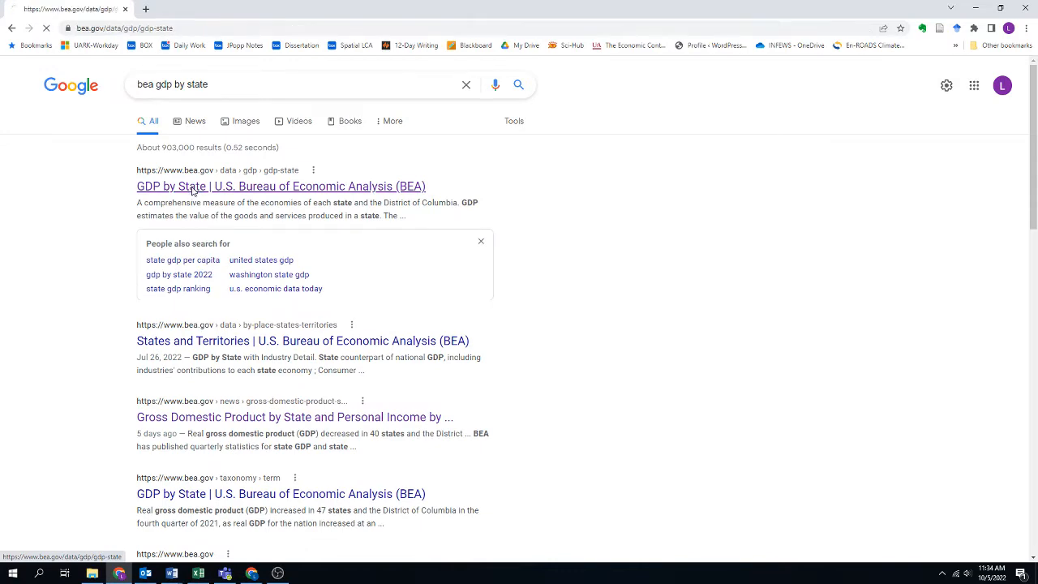
# Expand the Interactive Data section of the GDP by State page and open Interactive Tables: GDP by state.
pyautogui.scroll(-5, 172, 278)
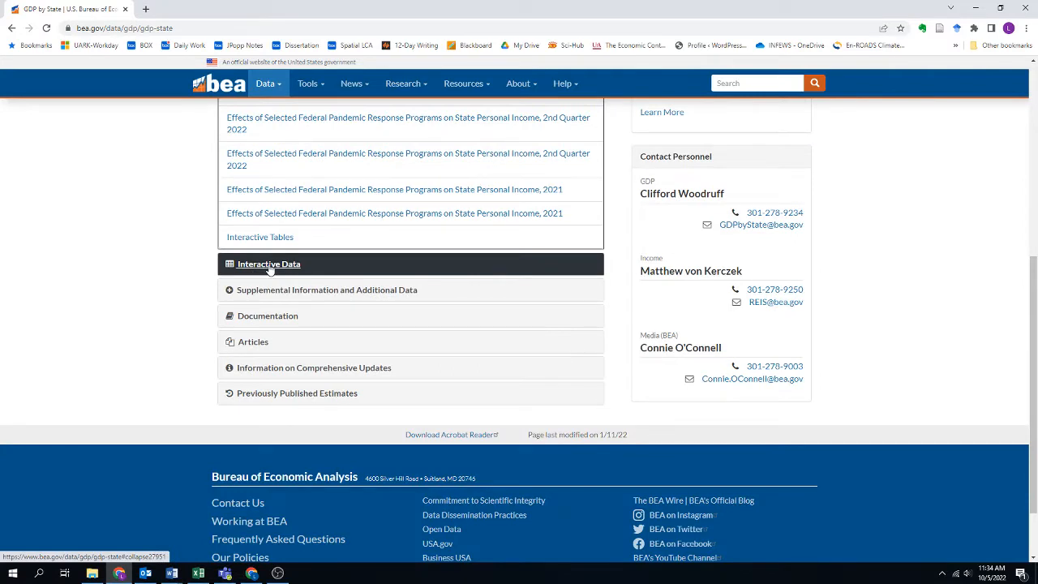
pyautogui.click(270, 270)
pyautogui.scroll(1, 169, 266)
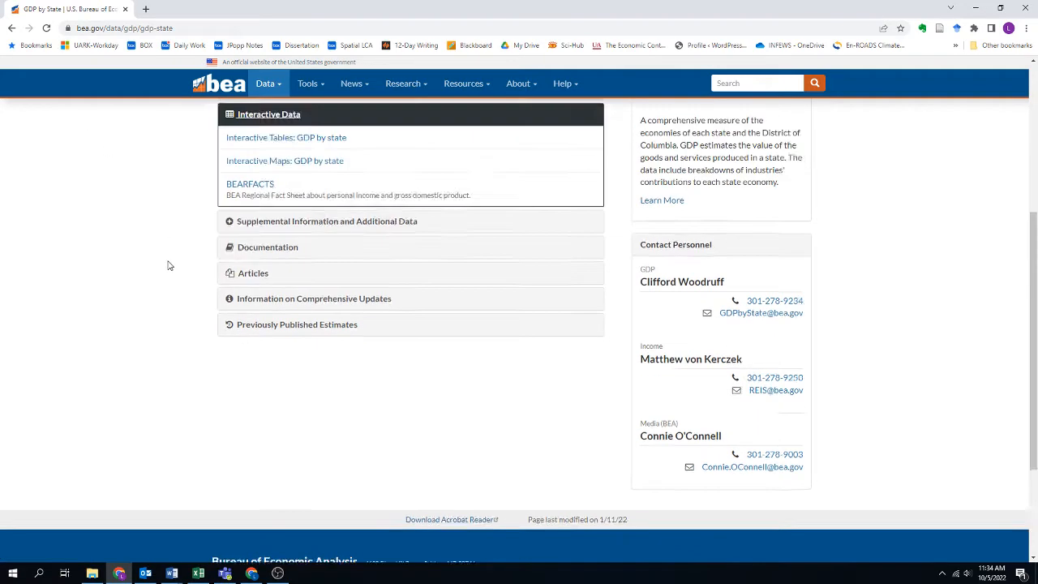
pyautogui.scroll(2, 169, 266)
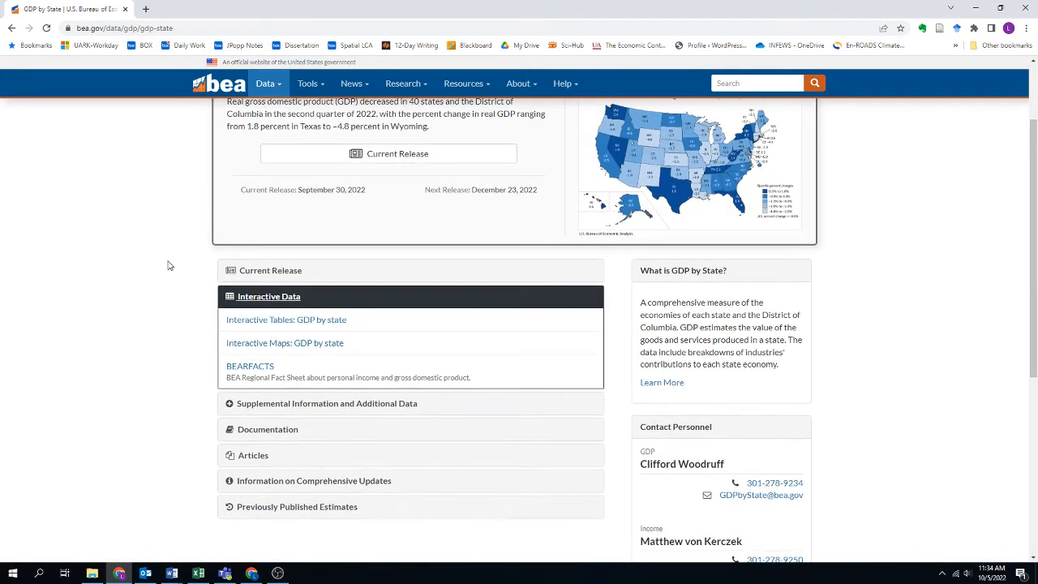
pyautogui.scroll(2, 168, 266)
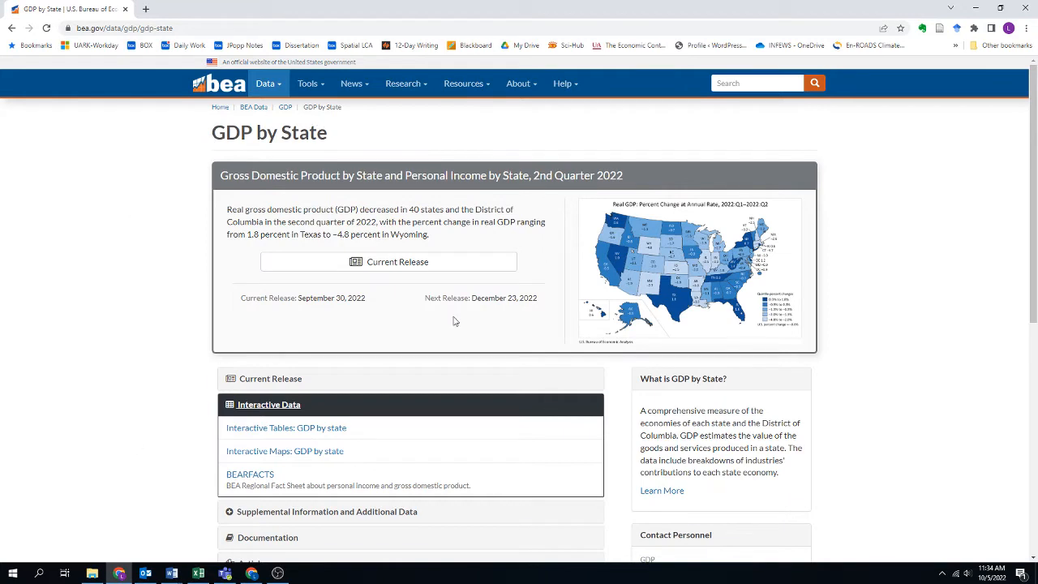
pyautogui.click(261, 407)
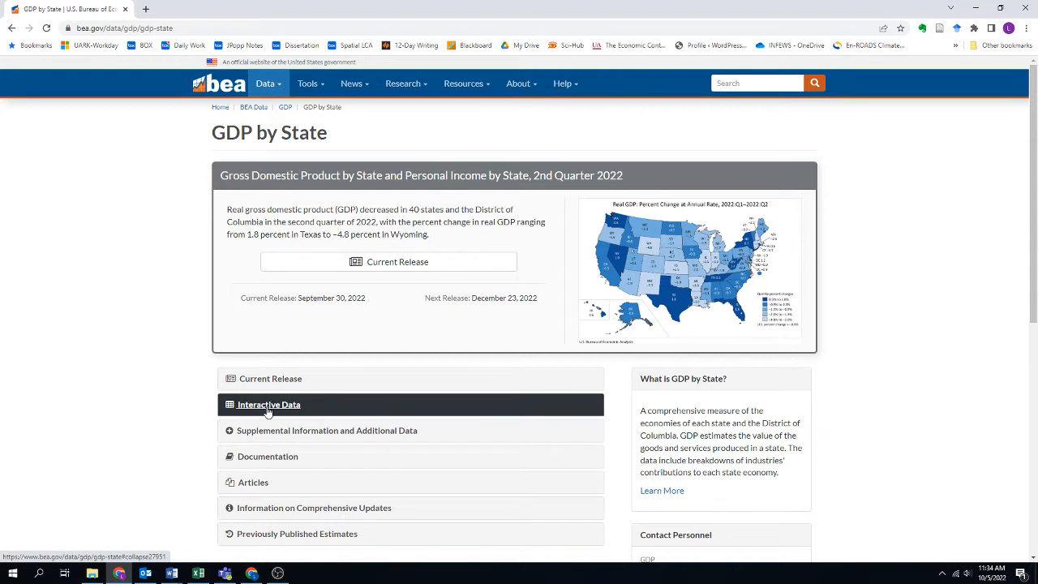
pyautogui.click(268, 410)
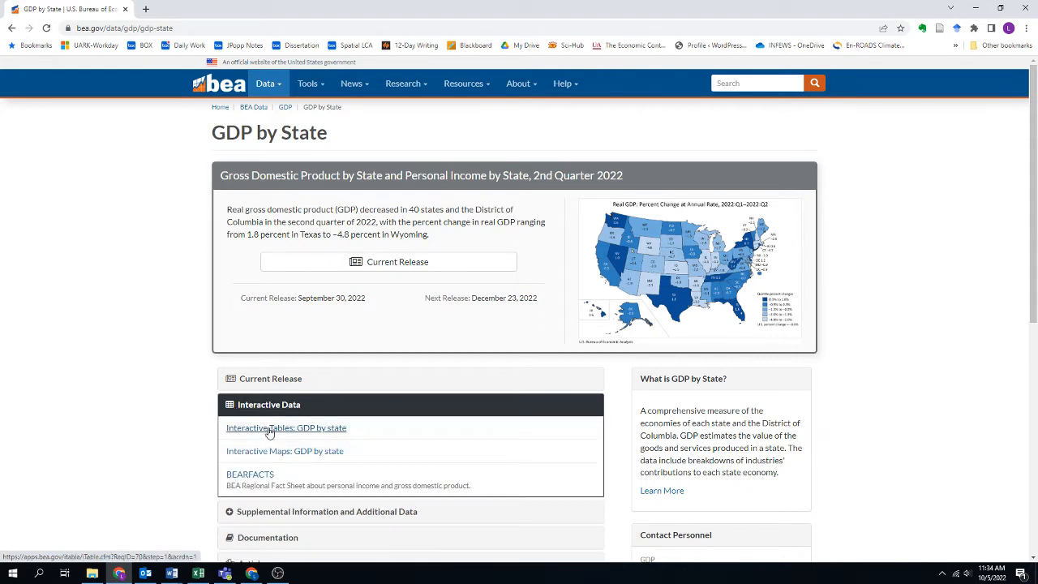
pyautogui.click(269, 428)
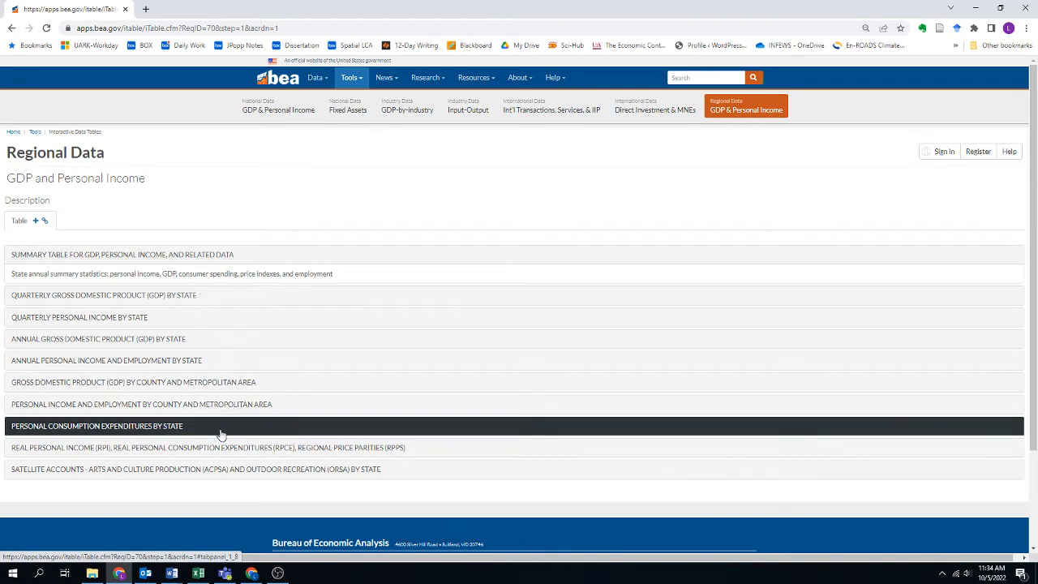
# Choose GDP in current dollars under annual gross domestic product by state, using the NAICS (1997-forward) classification.
pyautogui.scroll(-1, 219, 434)
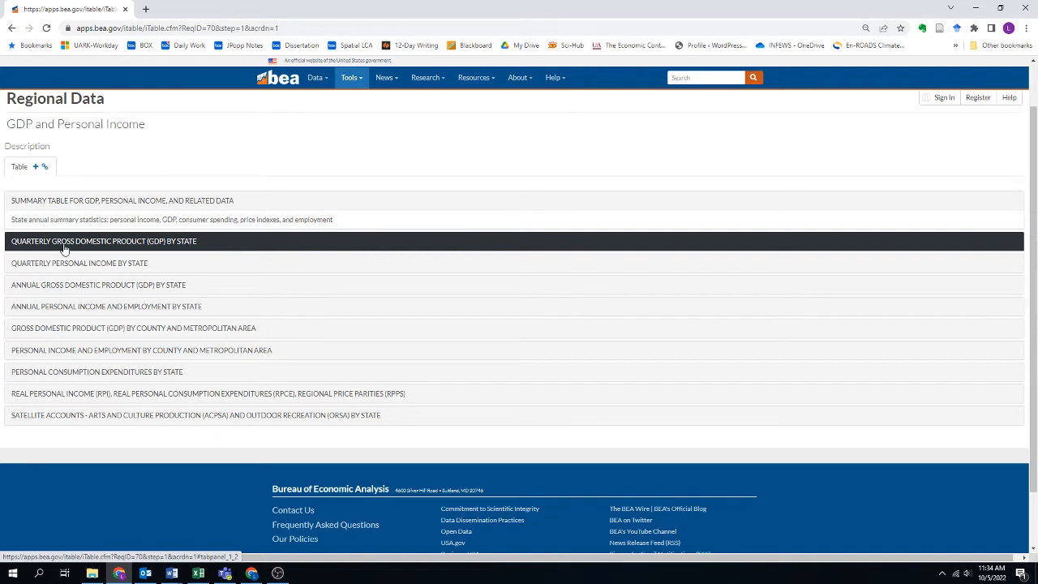
pyautogui.click(106, 288)
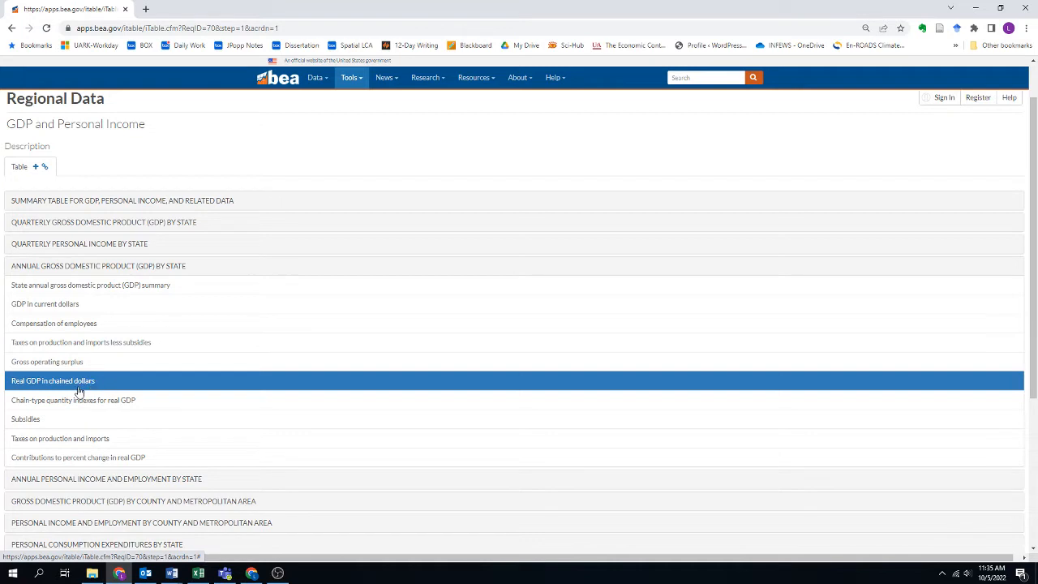
pyautogui.click(39, 309)
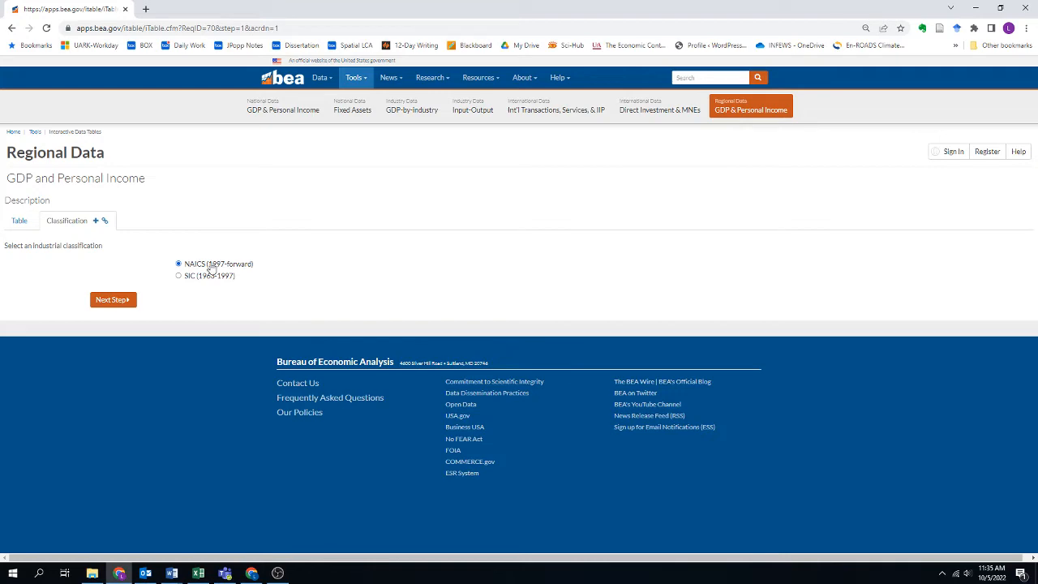
pyautogui.click(108, 303)
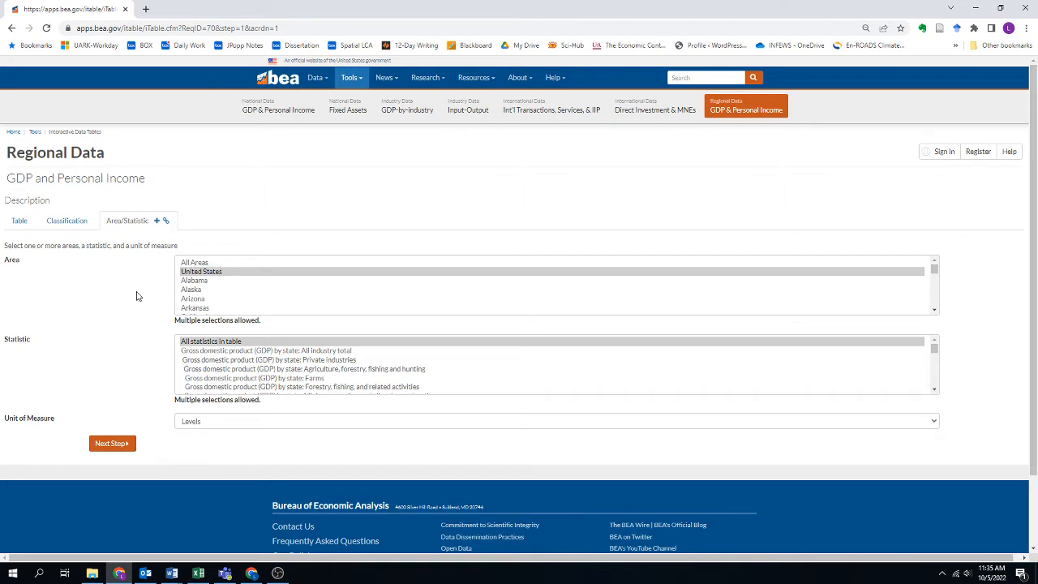
# Set the area to All Areas and the statistic to All industry total, keeping Levels as the unit, and continue.
pyautogui.click(203, 262)
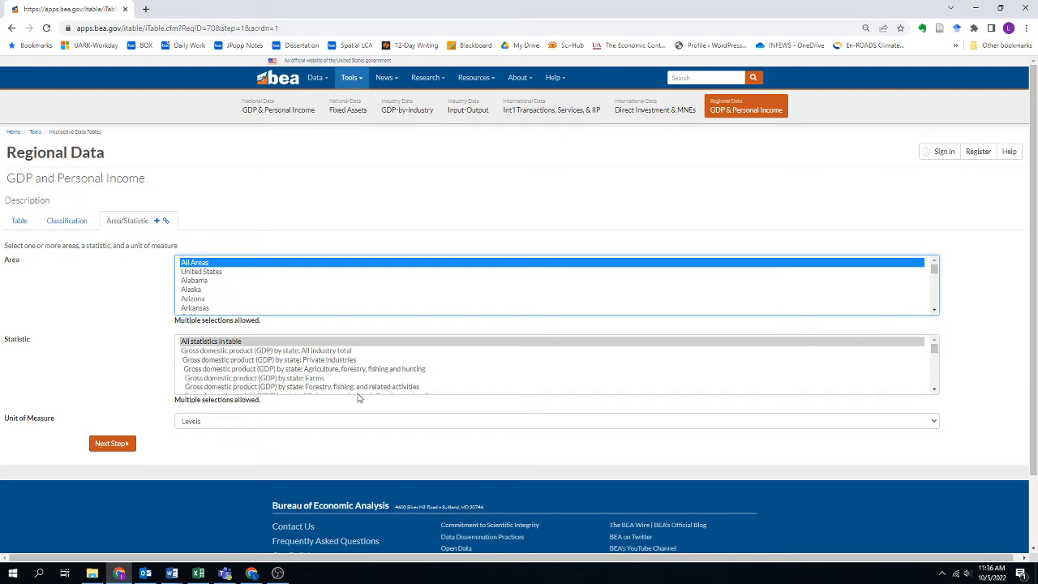
pyautogui.scroll(-1, 359, 379)
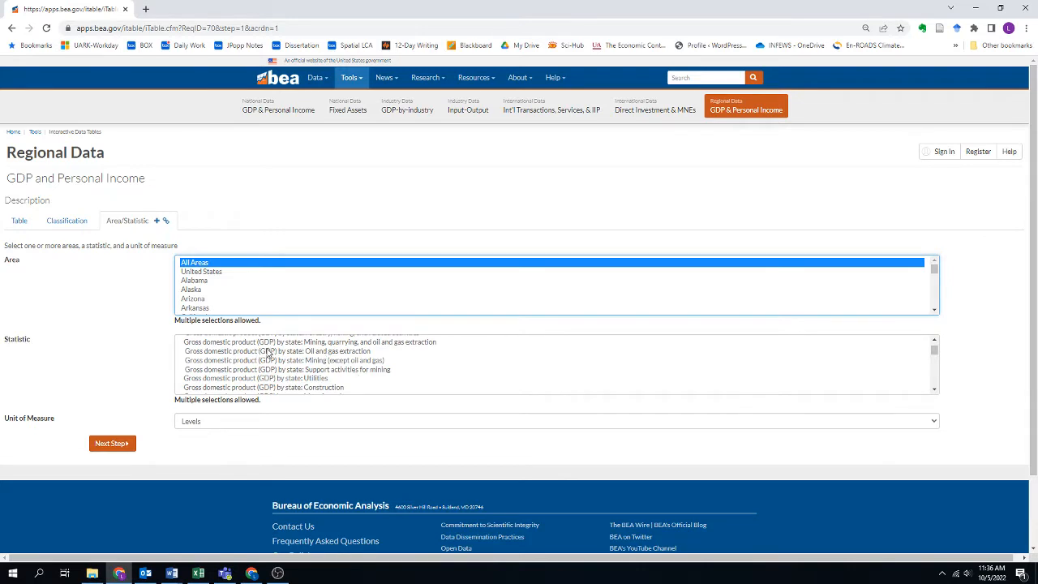
pyautogui.scroll(-1, 367, 368)
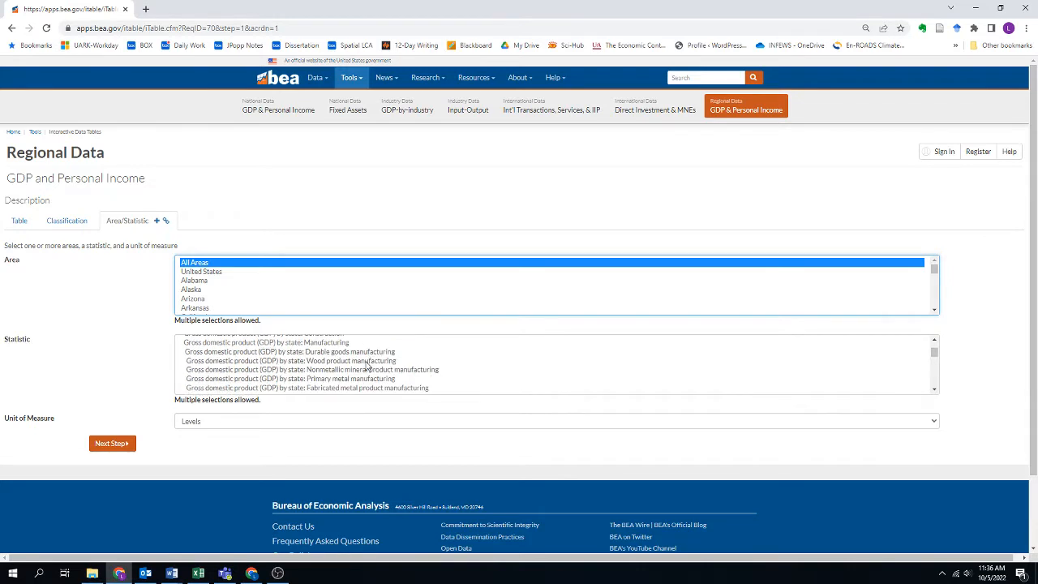
pyautogui.scroll(3, 366, 368)
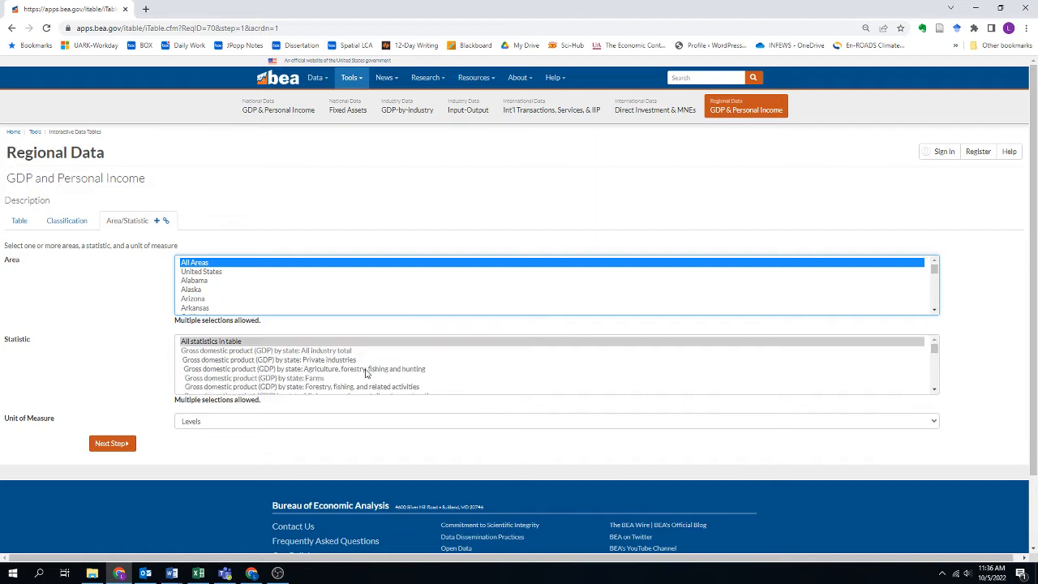
pyautogui.click(312, 352)
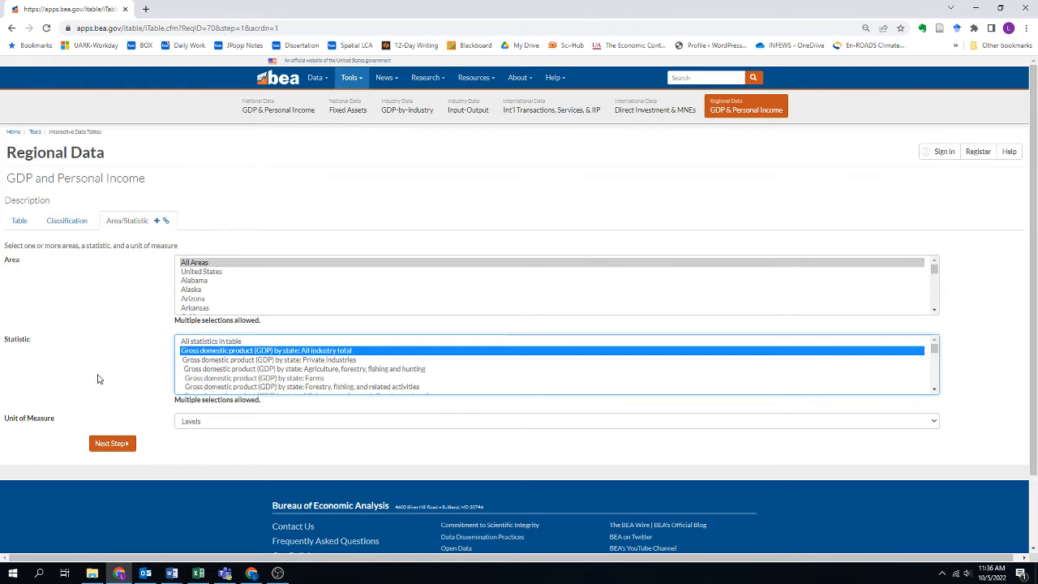
pyautogui.click(111, 444)
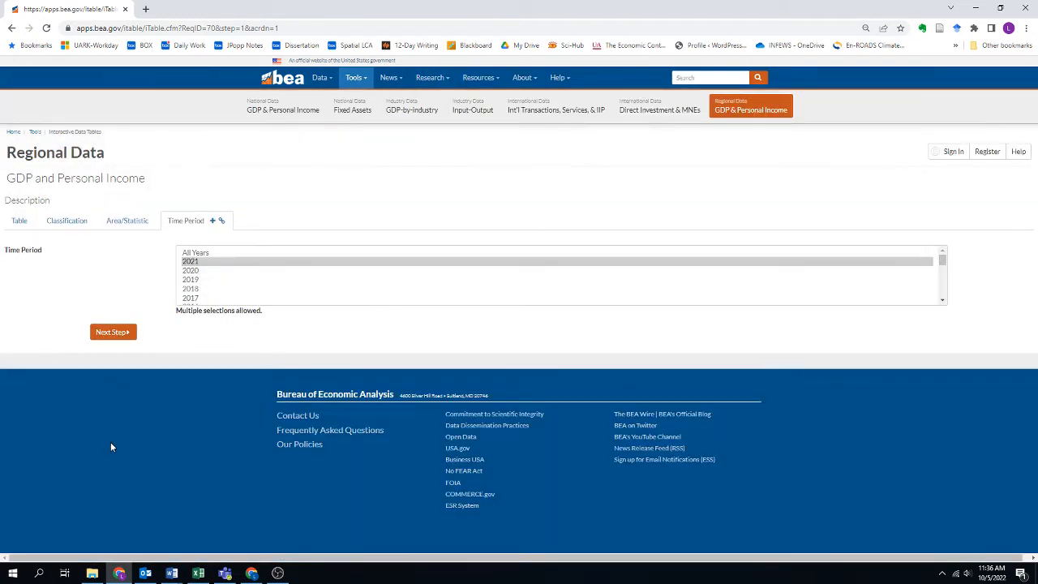
# Select 2021 as the time period, generate the GDP table and review its state and regional rows.
pyautogui.click(193, 262)
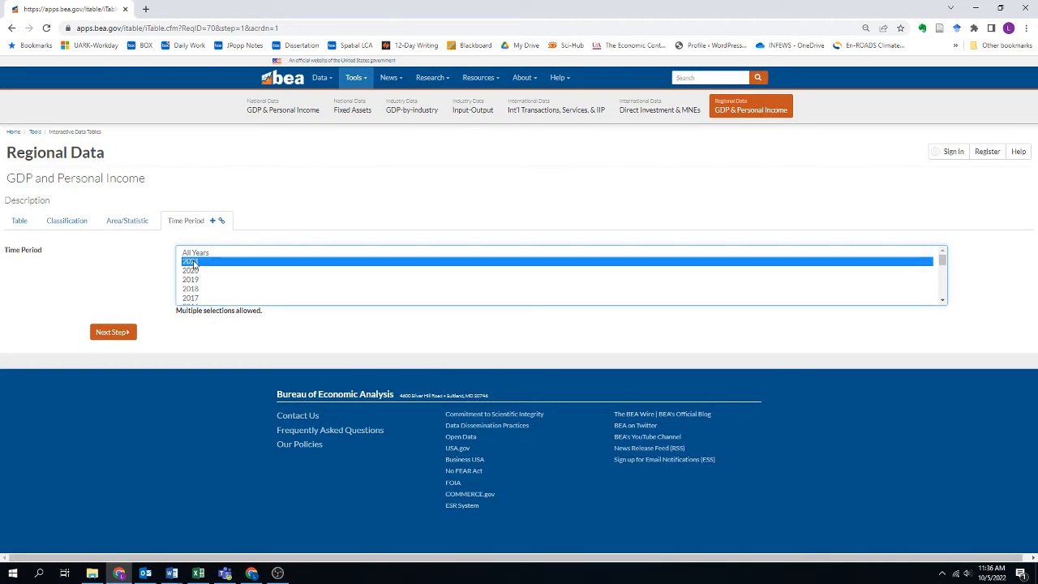
pyautogui.click(111, 333)
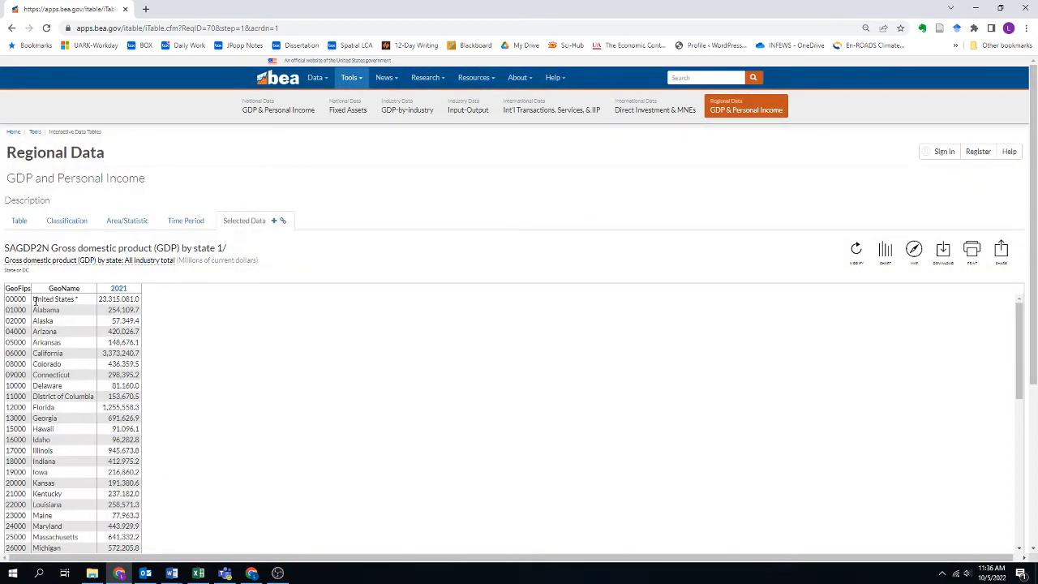
pyautogui.scroll(-1, 68, 397)
pyautogui.scroll(1, 68, 398)
pyautogui.scroll(-3, 121, 462)
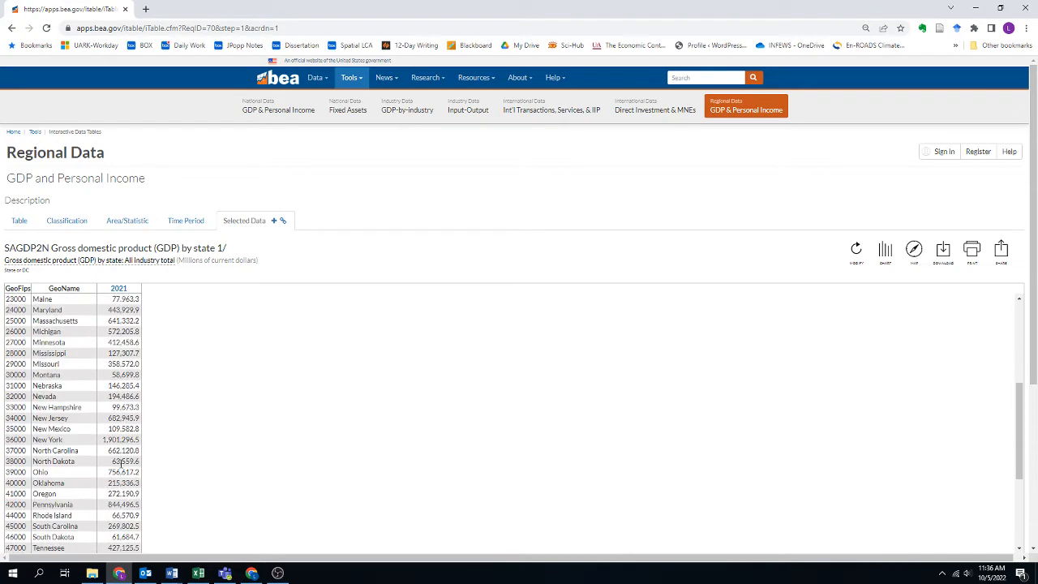
pyautogui.scroll(-2, 121, 462)
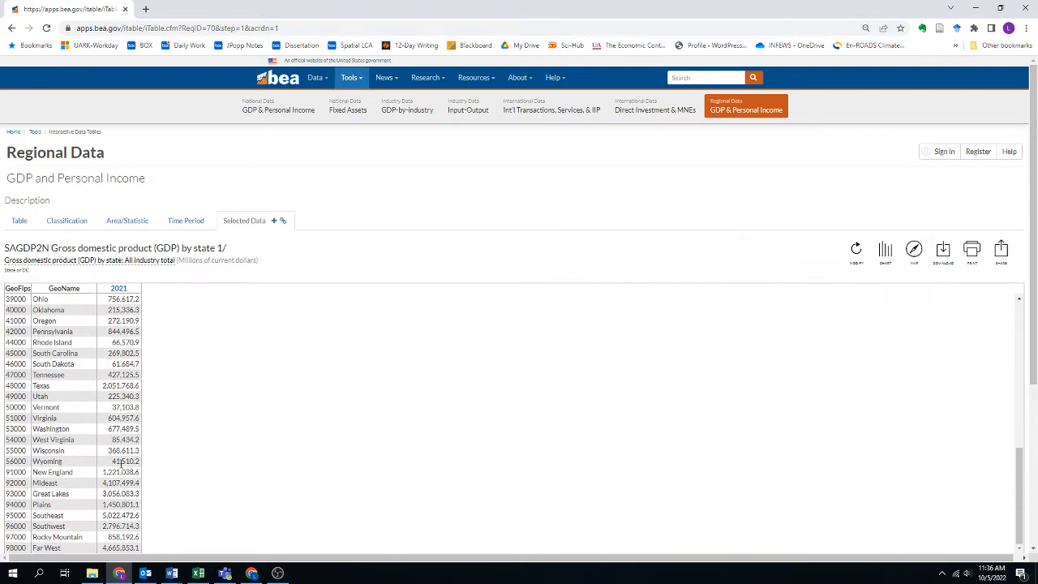
pyautogui.scroll(-2, 121, 462)
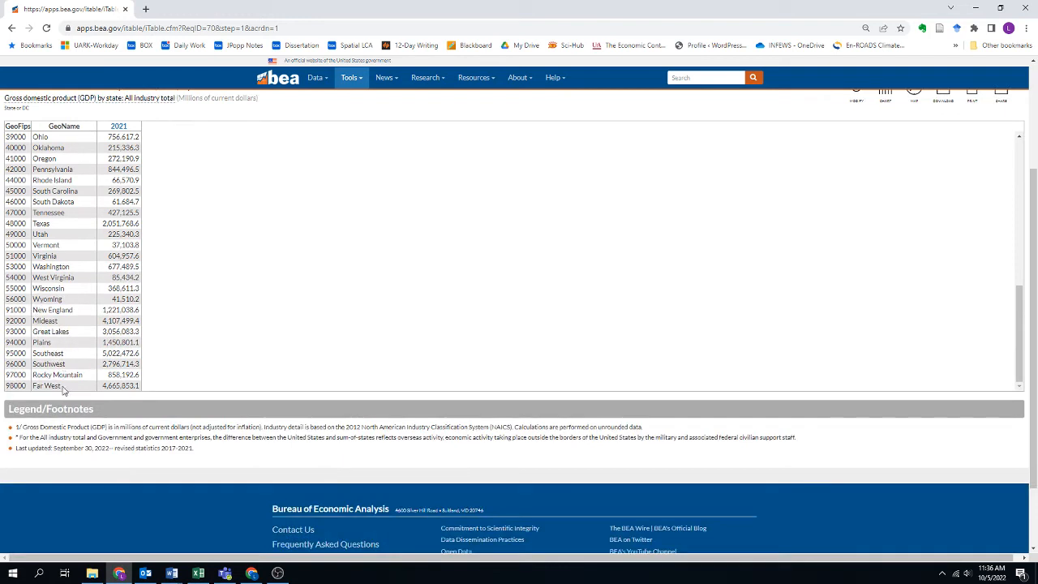
pyautogui.scroll(7, 284, 371)
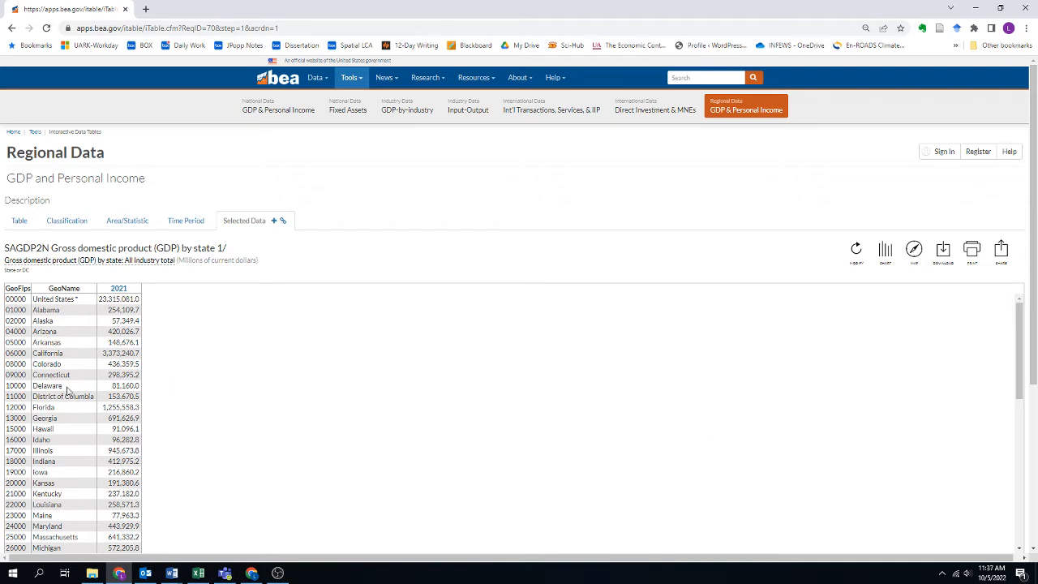
# Download the GDP table in XLS format and open the file in Excel with editing enabled.
pyautogui.click(943, 251)
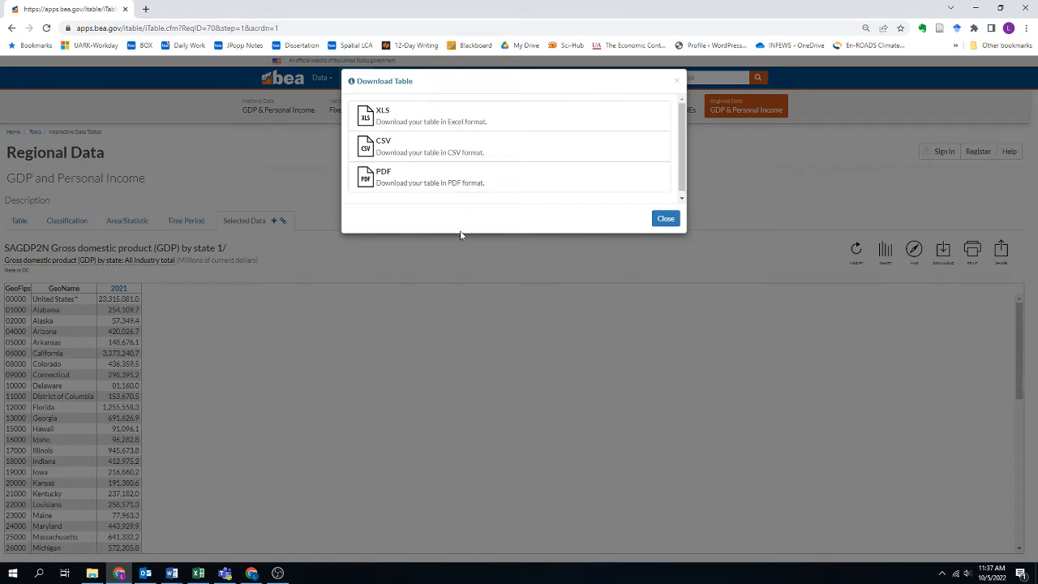
pyautogui.click(382, 119)
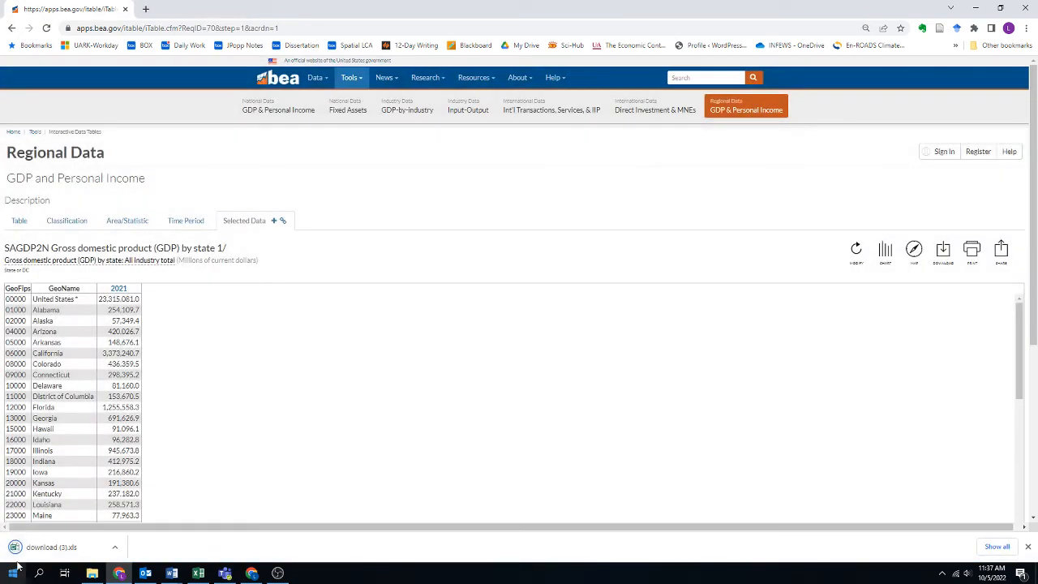
pyautogui.click(43, 549)
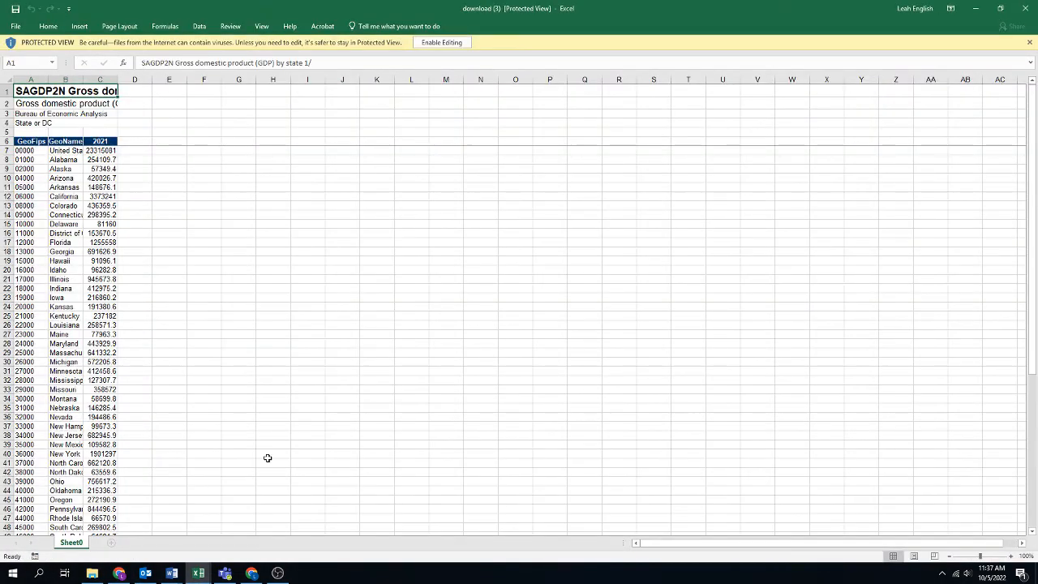
pyautogui.click(103, 187)
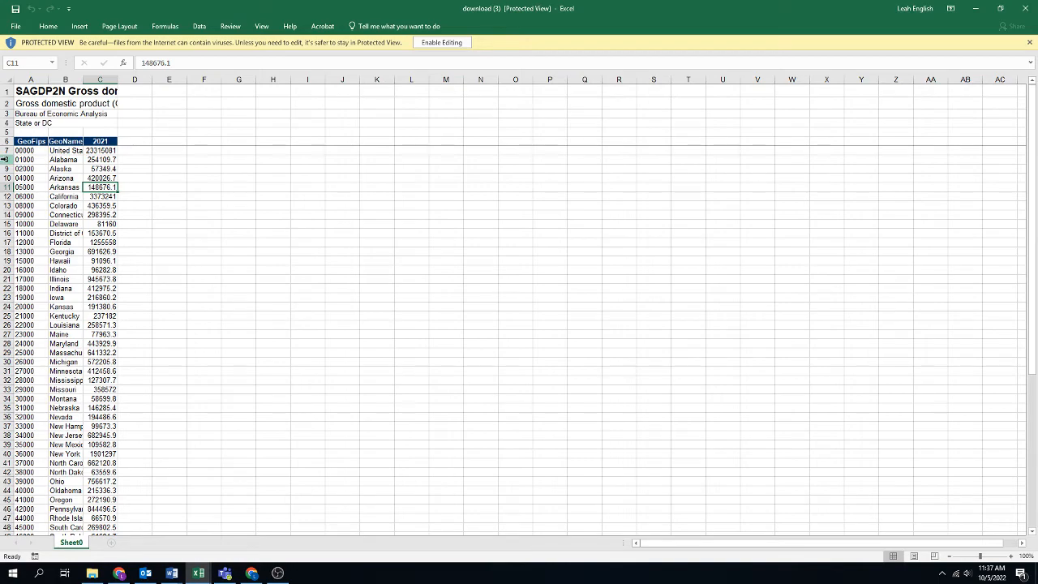
pyautogui.click(442, 43)
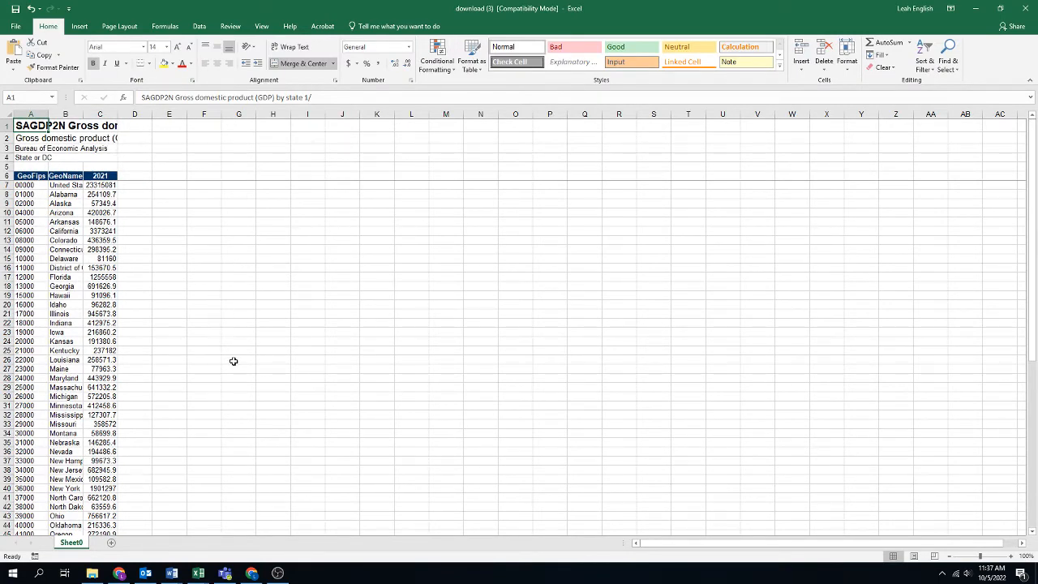
# Delete the regional rows from New England through Far West below Wyoming in the GDP sheet.
pyautogui.scroll(-14, 233, 362)
pyautogui.scroll(1, 232, 360)
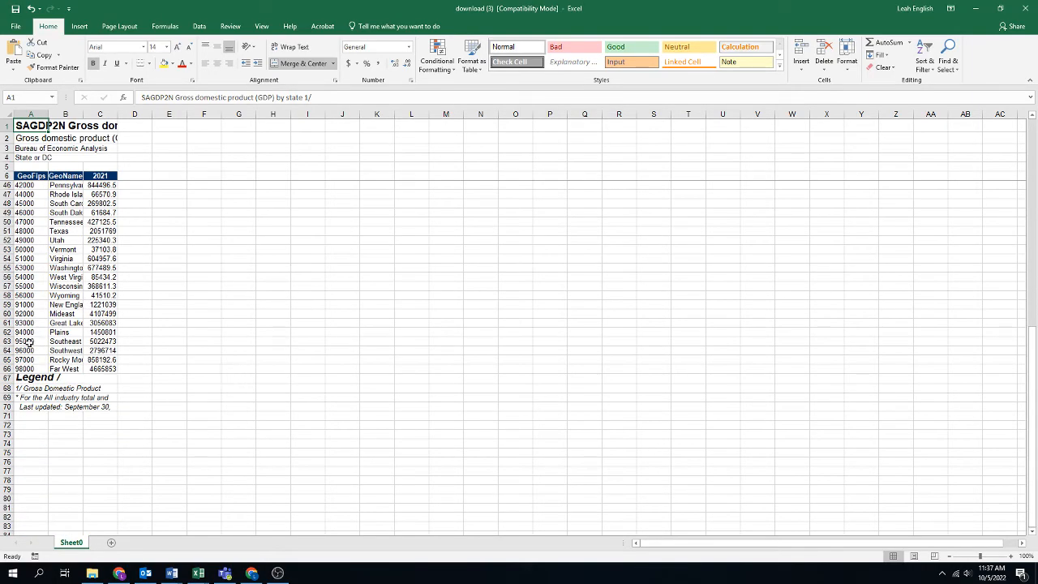
pyautogui.click(35, 294)
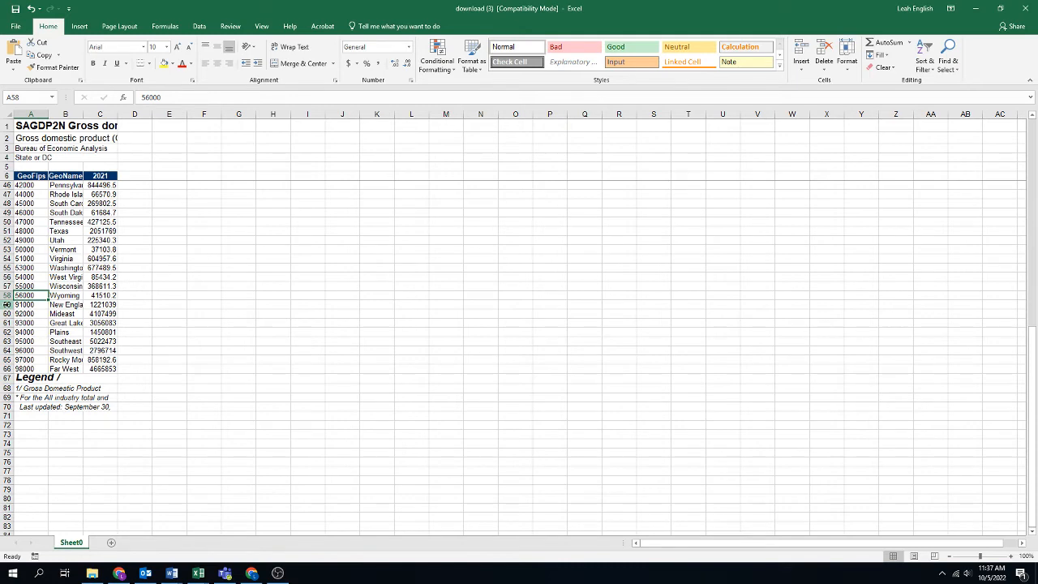
pyautogui.click(7, 304)
pyautogui.moveTo(7, 305); pyautogui.dragTo(8, 367)
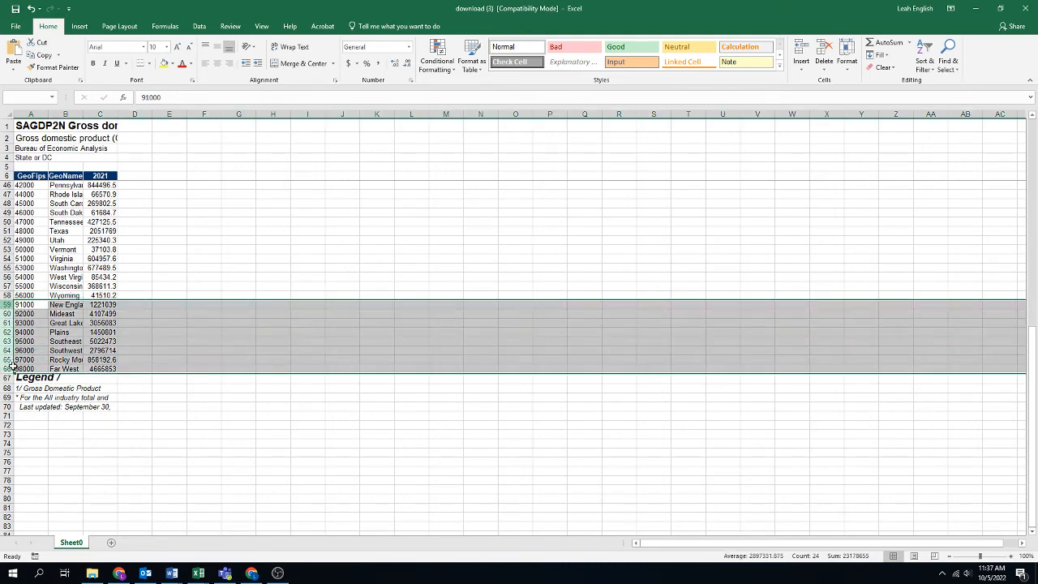
pyautogui.rightClick(38, 354)
pyautogui.click(65, 438)
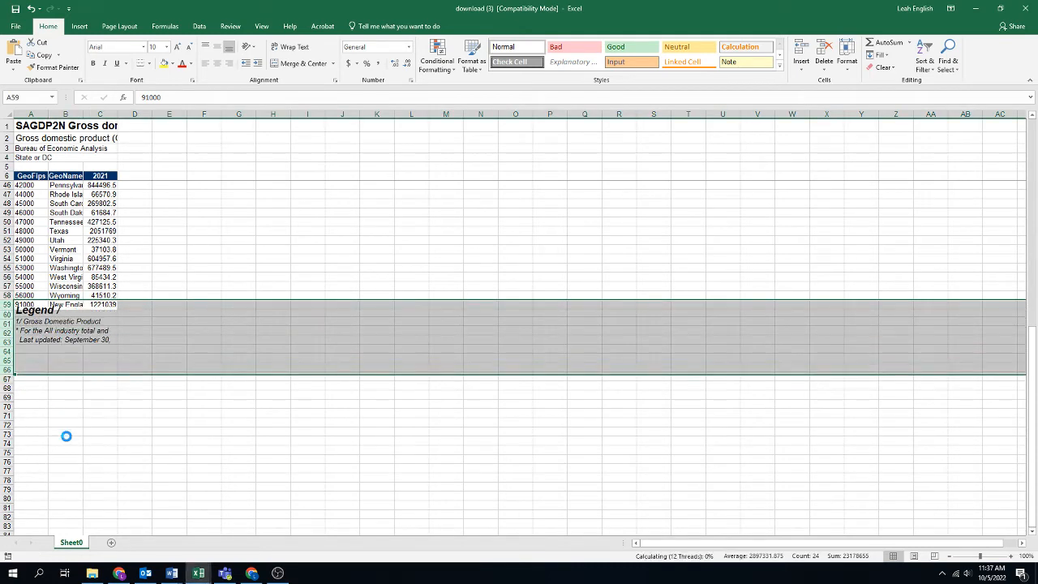
pyautogui.scroll(13, 123, 393)
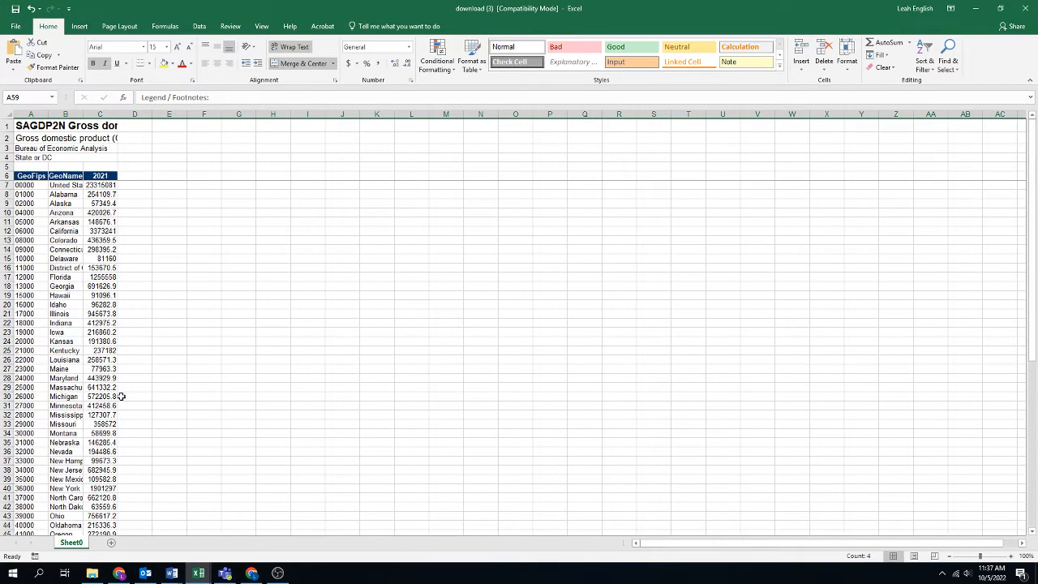
# Fit the GeoName column to its contents and delete the District of Columbia row from the GDP sheet.
pyautogui.click(6, 268)
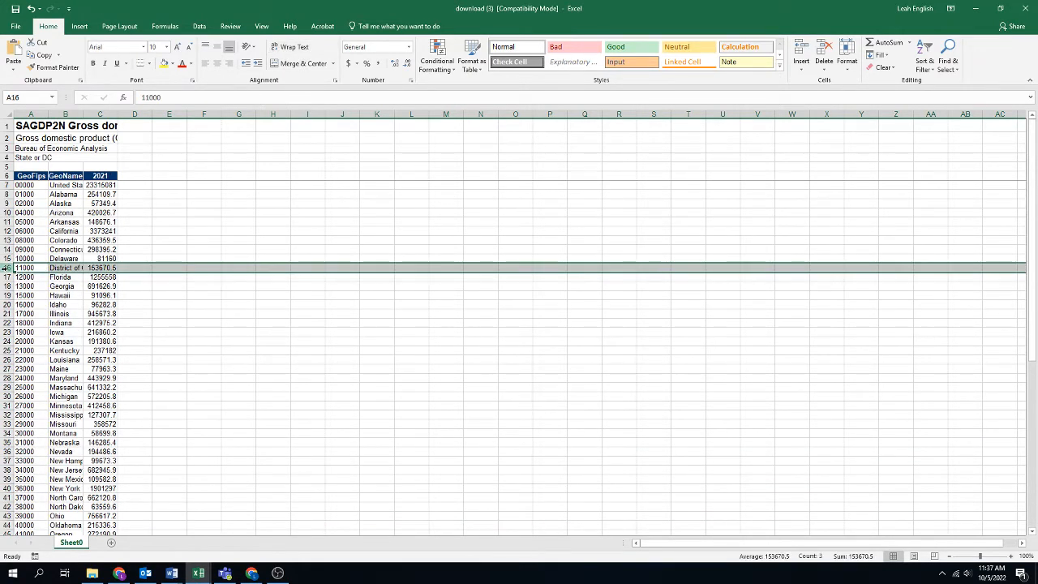
pyautogui.doubleClick(83, 114)
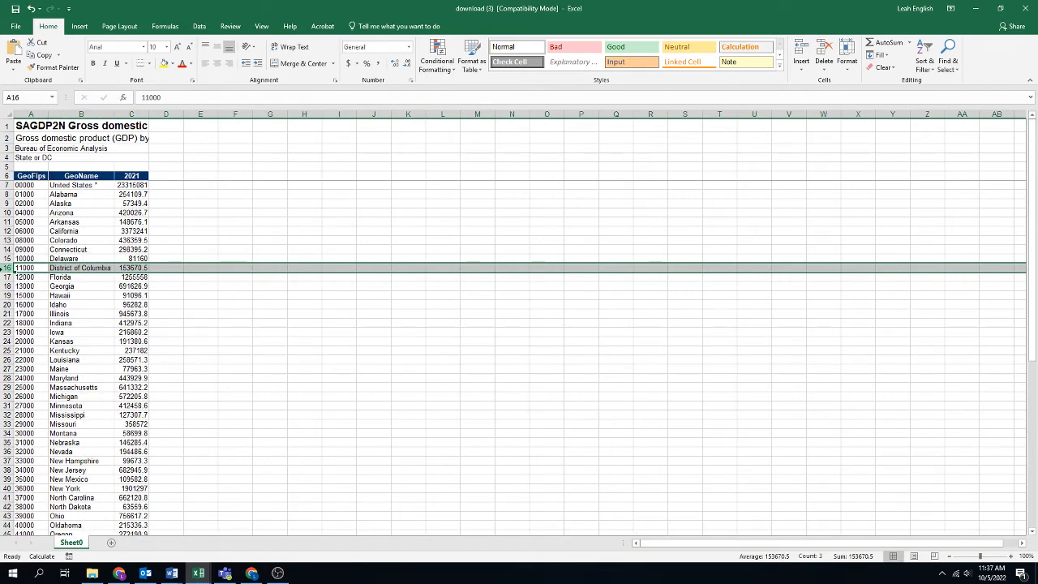
pyautogui.rightClick(7, 268)
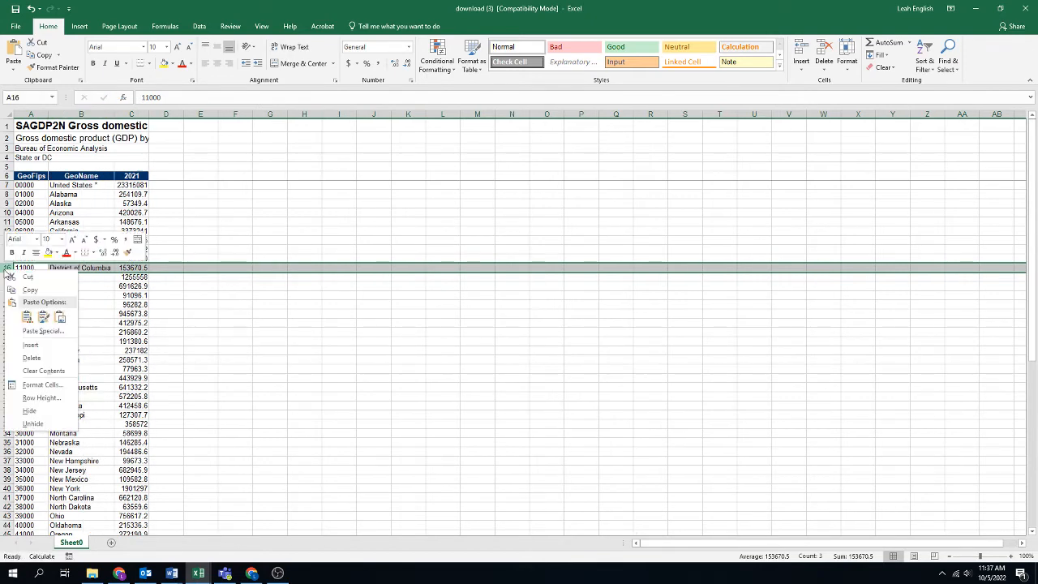
pyautogui.click(46, 355)
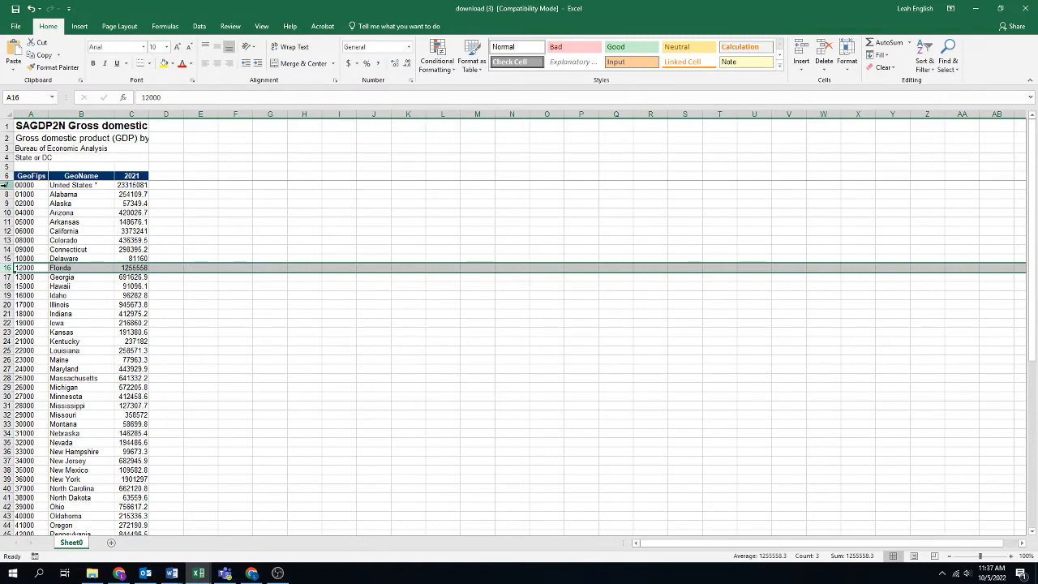
# Check the remaining rows from United States through Wyoming by selecting rows 7 to 57, and clear the selection.
pyautogui.click(7, 185)
pyautogui.moveTo(6, 185); pyautogui.dragTo(27, 513)
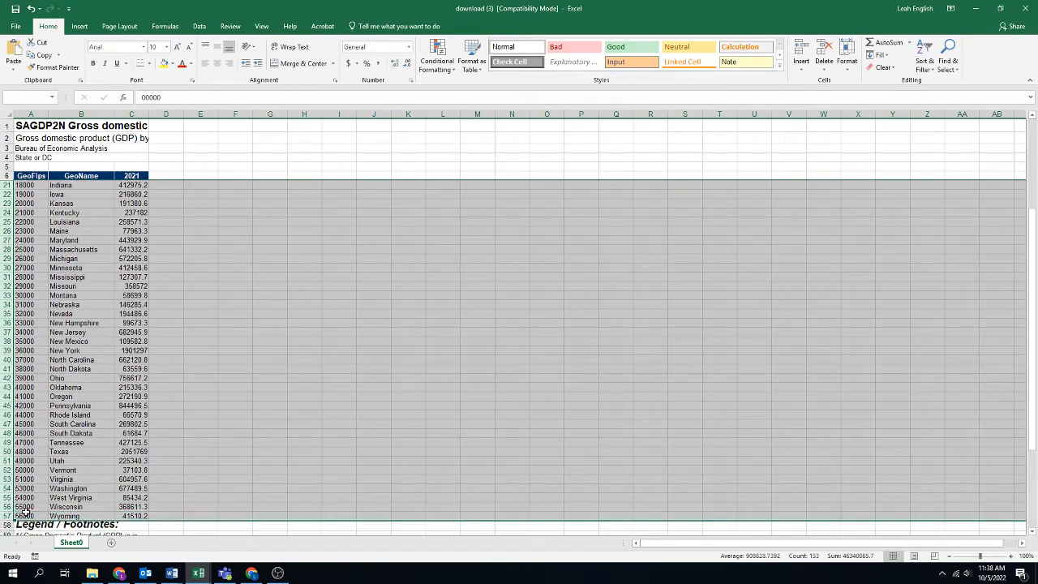
pyautogui.scroll(5, 206, 440)
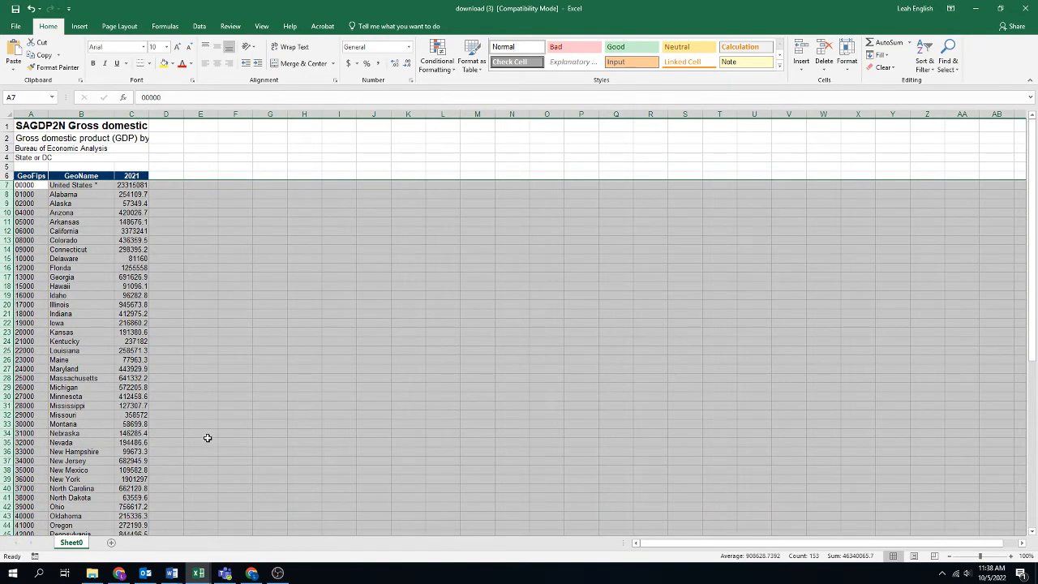
pyautogui.click(208, 438)
# Write a RANK formula in D8 that ranks Alabama's GDP in C8 against the state range C8:C57.
pyautogui.click(166, 193)
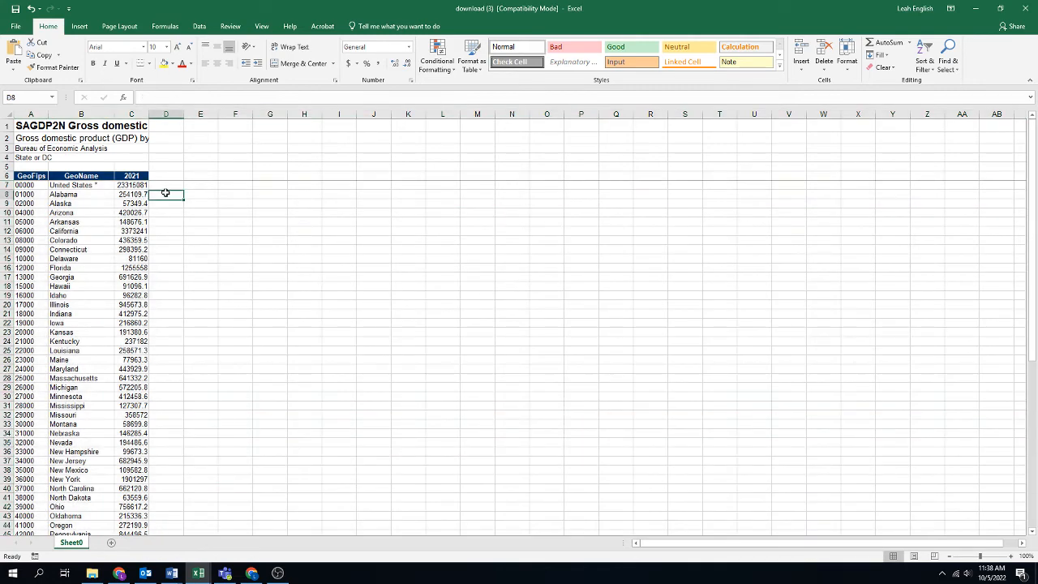
pyautogui.write('=ra')
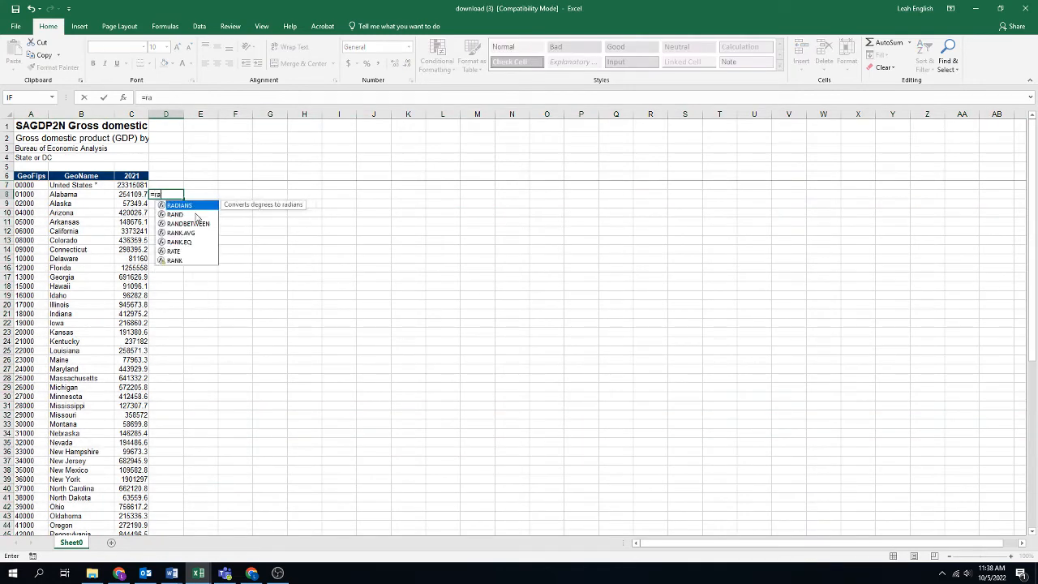
pyautogui.write('nk(')
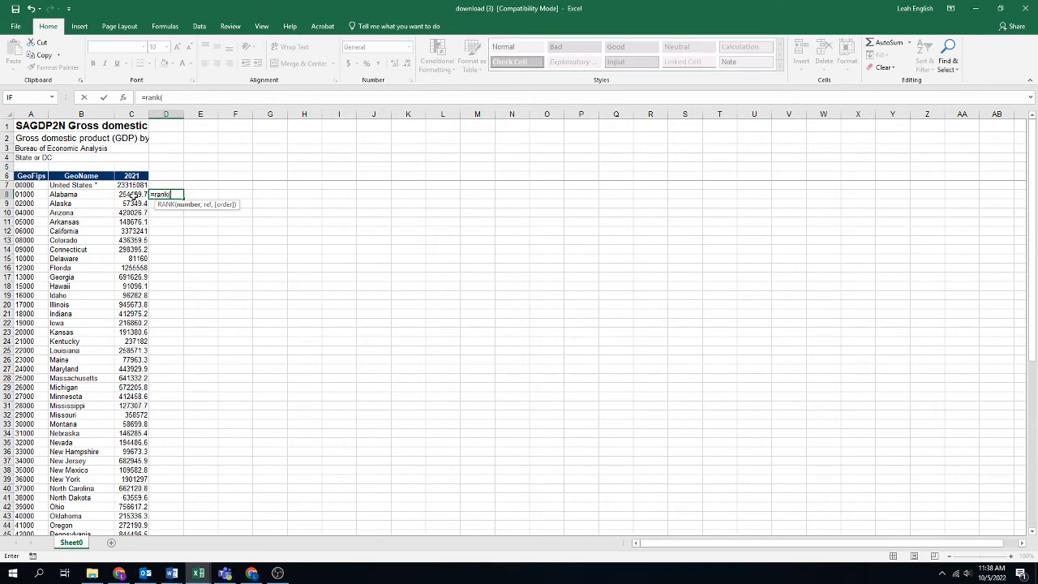
pyautogui.click(134, 195)
pyautogui.write(',')
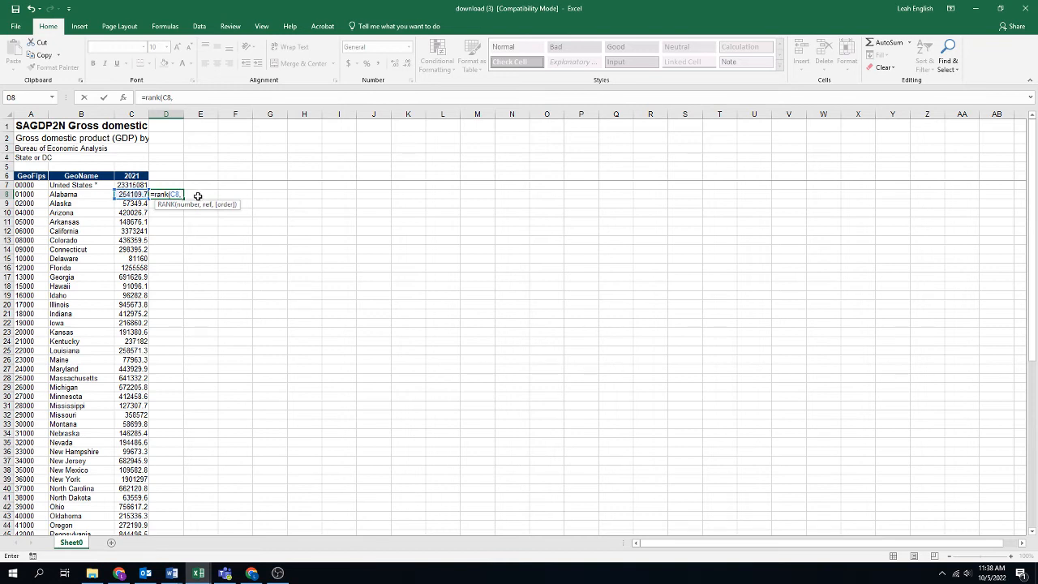
pyautogui.moveTo(136, 195); pyautogui.dragTo(137, 493)
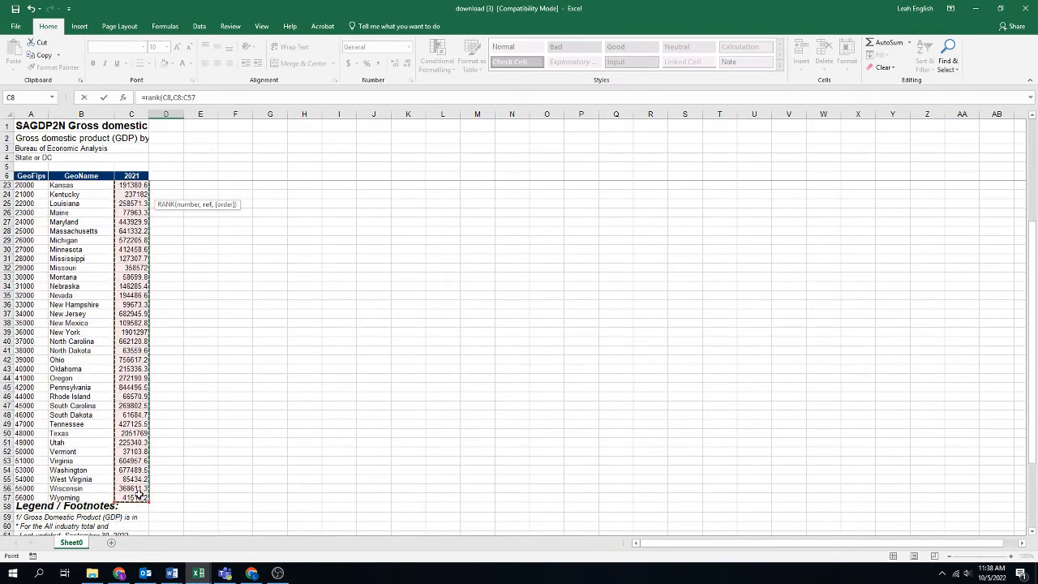
pyautogui.click(205, 98)
pyautogui.write(')')
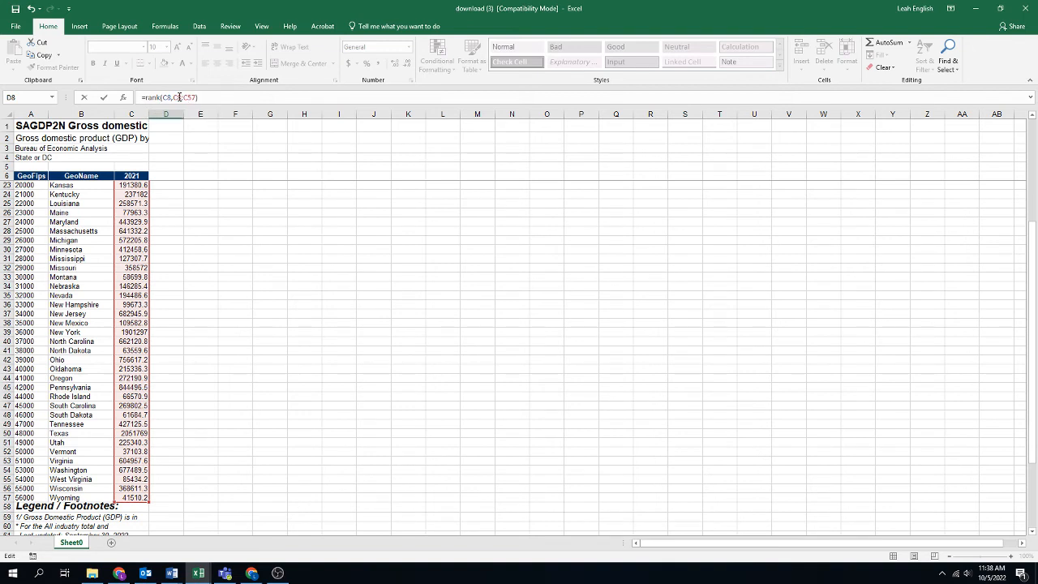
# Make the formula's ranking range absolute as $C$8:$C$57 and commit the formula in D8.
pyautogui.click(179, 98)
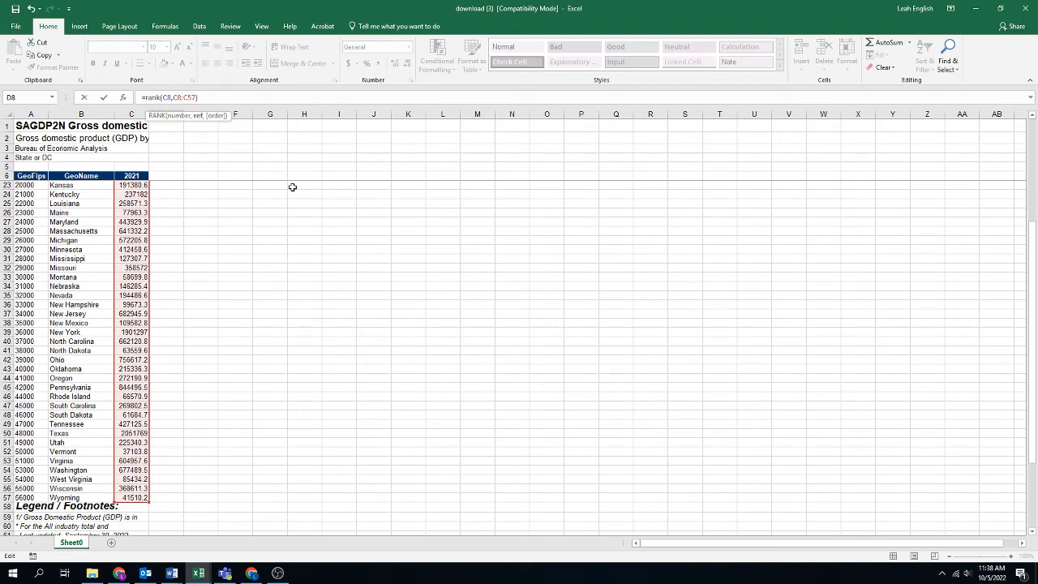
pyautogui.press('F4')
pyautogui.click(196, 99)
pyautogui.press('F4')
pyautogui.click(236, 98)
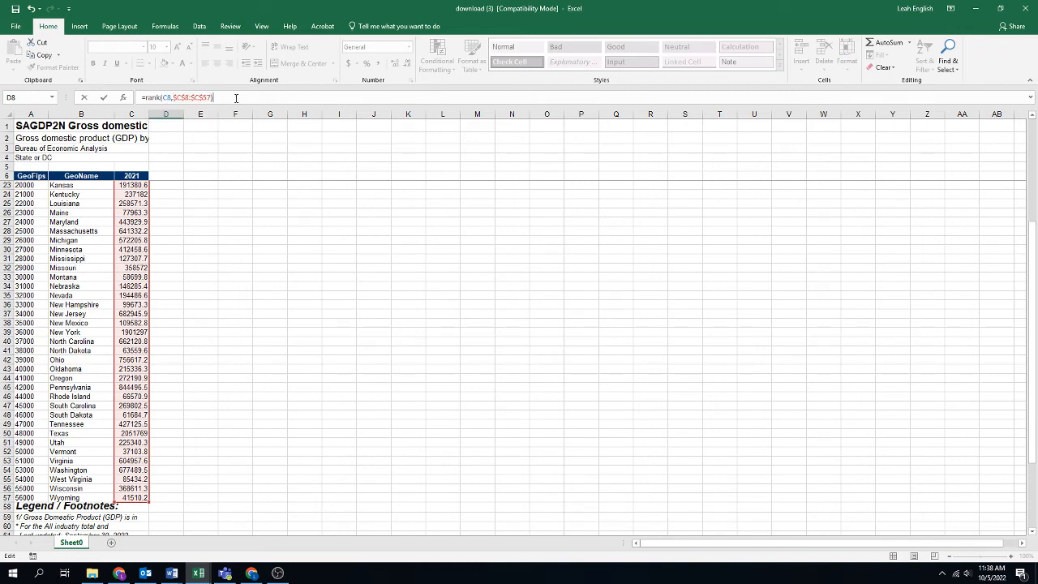
pyautogui.press('Return')
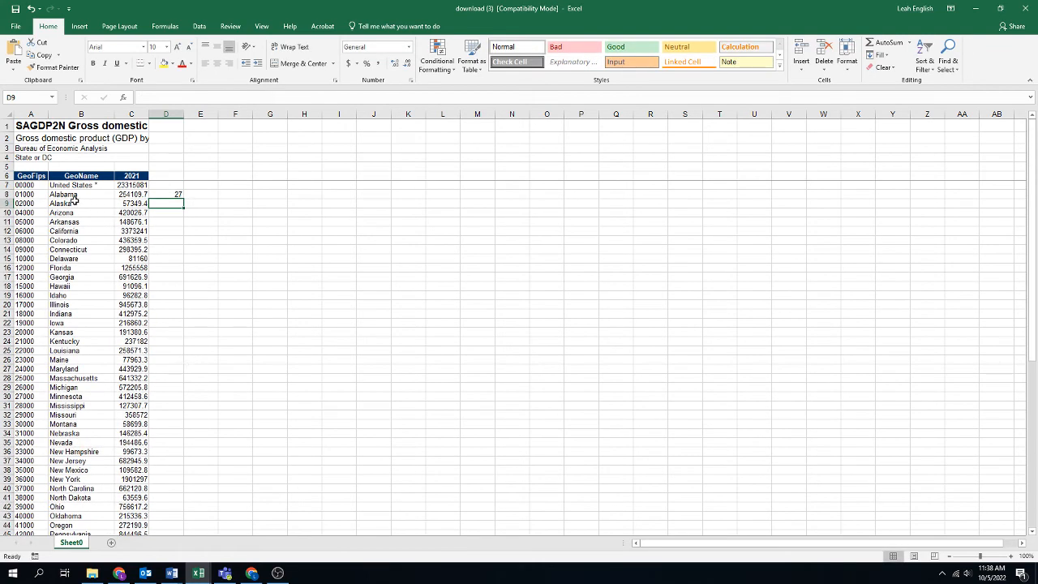
# Fill the RANK formula from D8 down to D57 so every state through Wyoming is ranked.
pyautogui.click(167, 195)
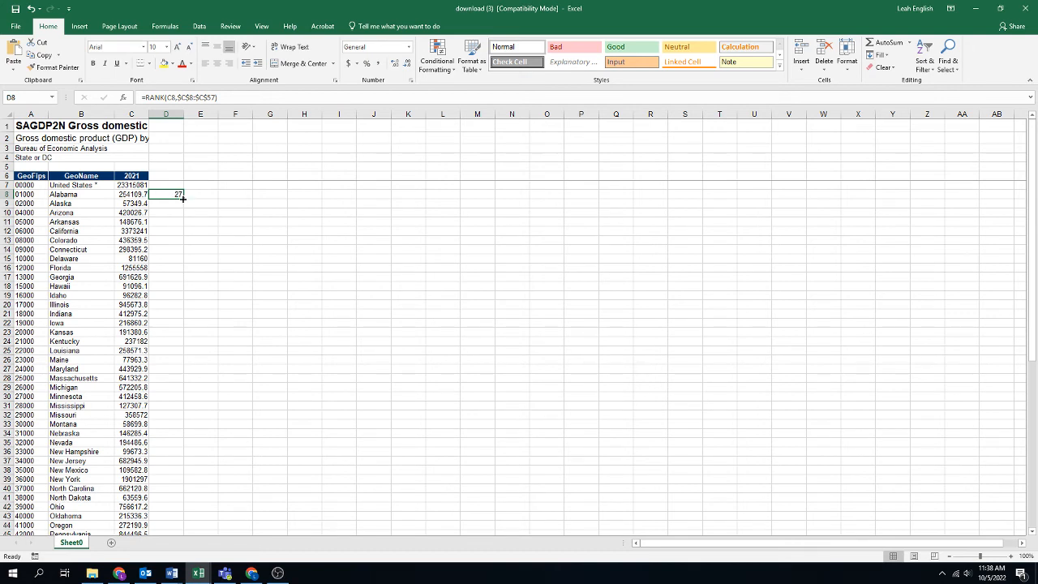
pyautogui.moveTo(185, 198); pyautogui.dragTo(178, 495)
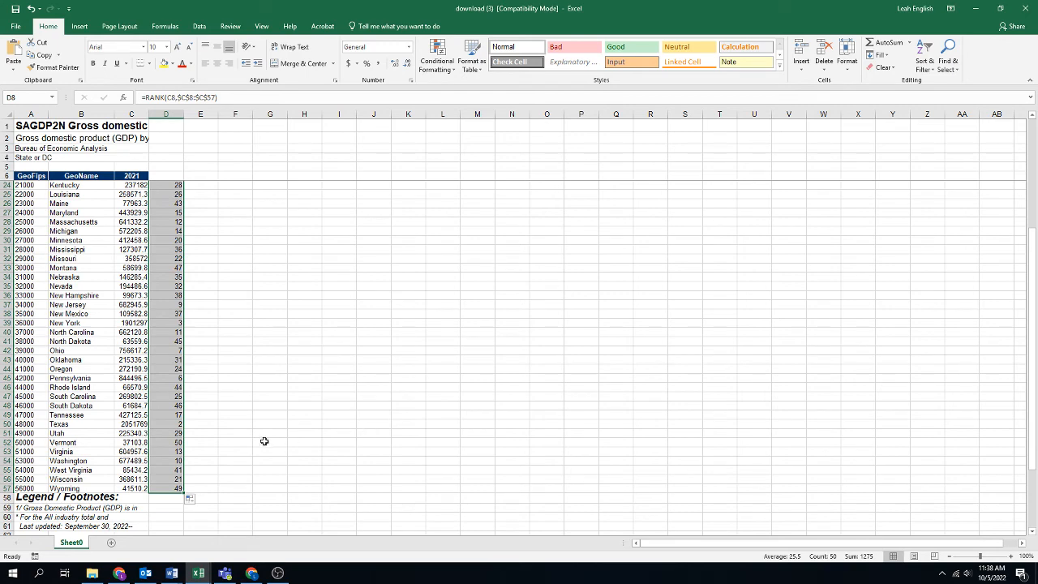
pyautogui.scroll(6, 251, 444)
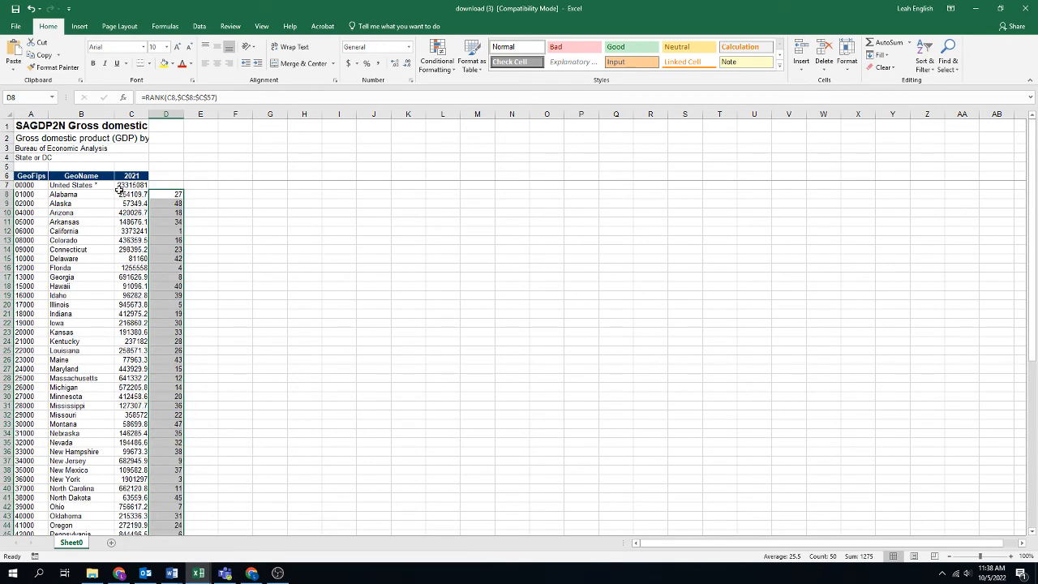
# Review the GDP ranks in column D for California, Texas, New York and Arkansas.
pyautogui.click(166, 231)
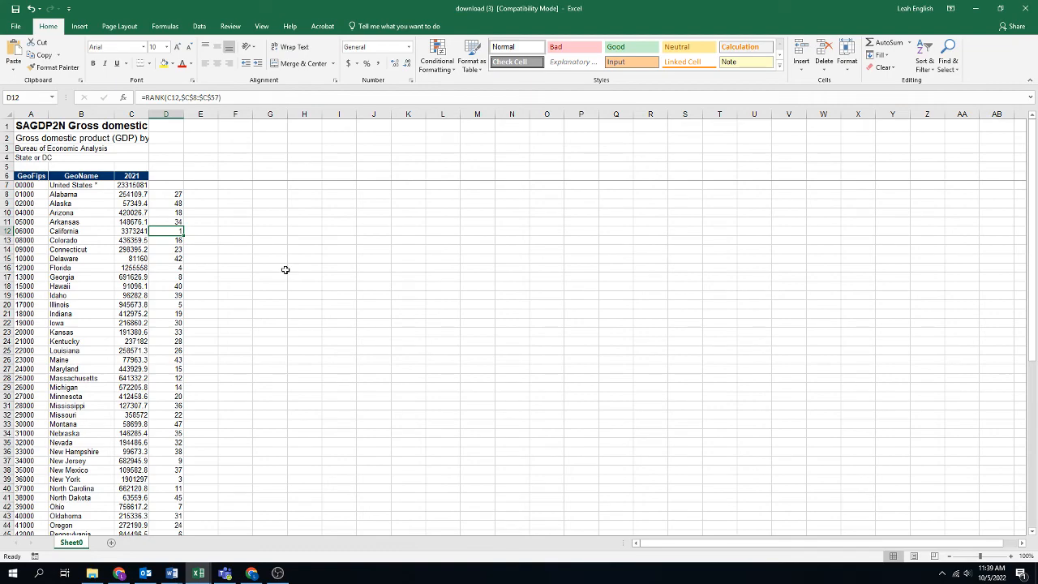
pyautogui.scroll(-4, 286, 269)
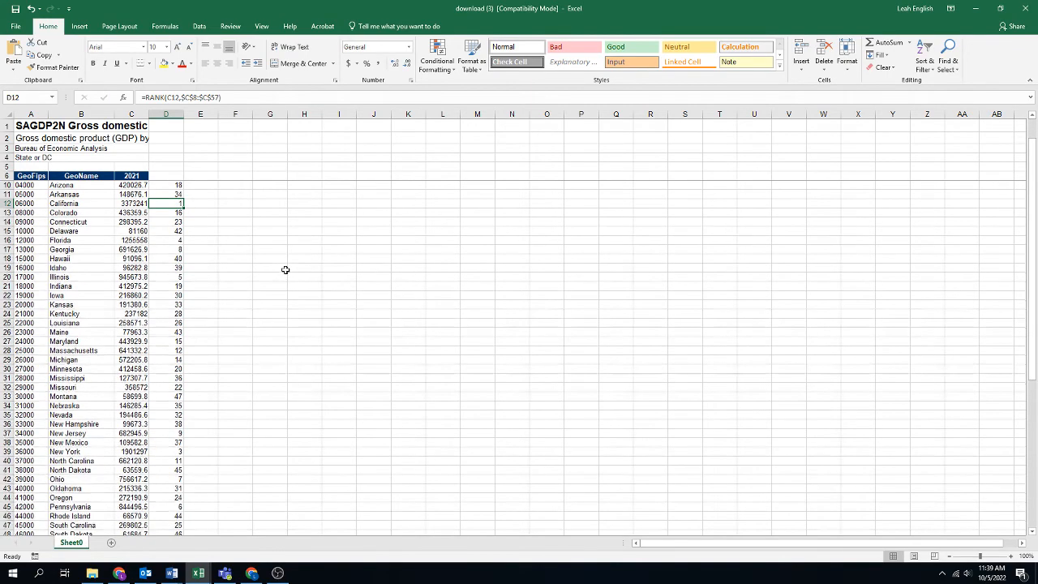
pyautogui.scroll(-2, 286, 270)
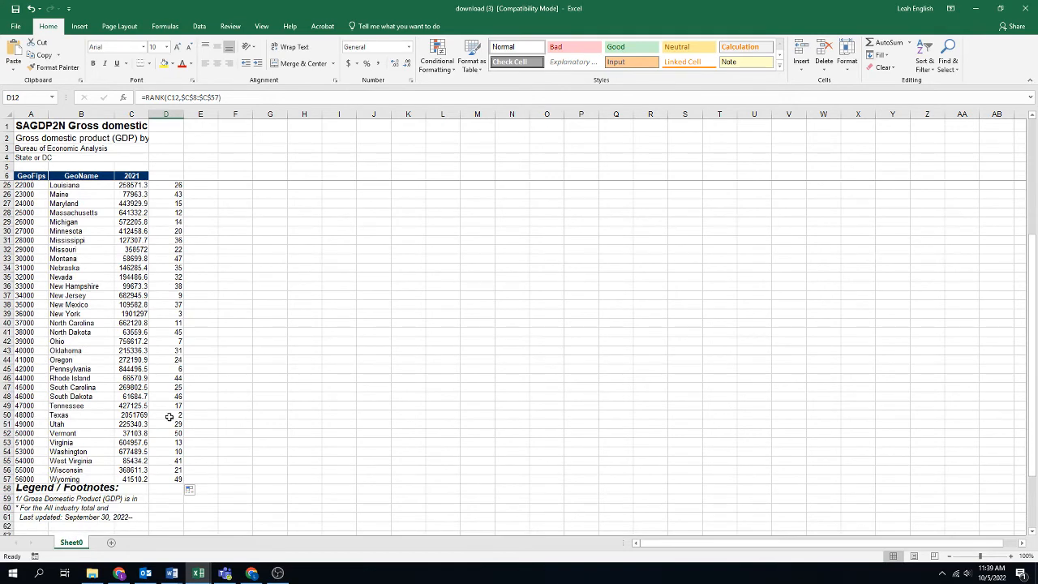
pyautogui.click(170, 416)
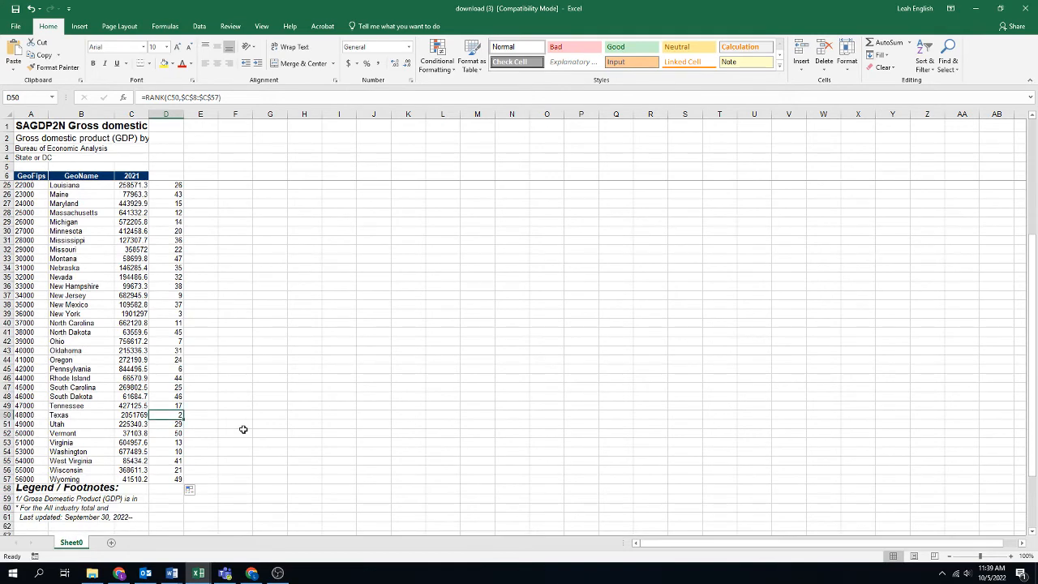
pyautogui.click(170, 314)
pyautogui.scroll(6, 258, 416)
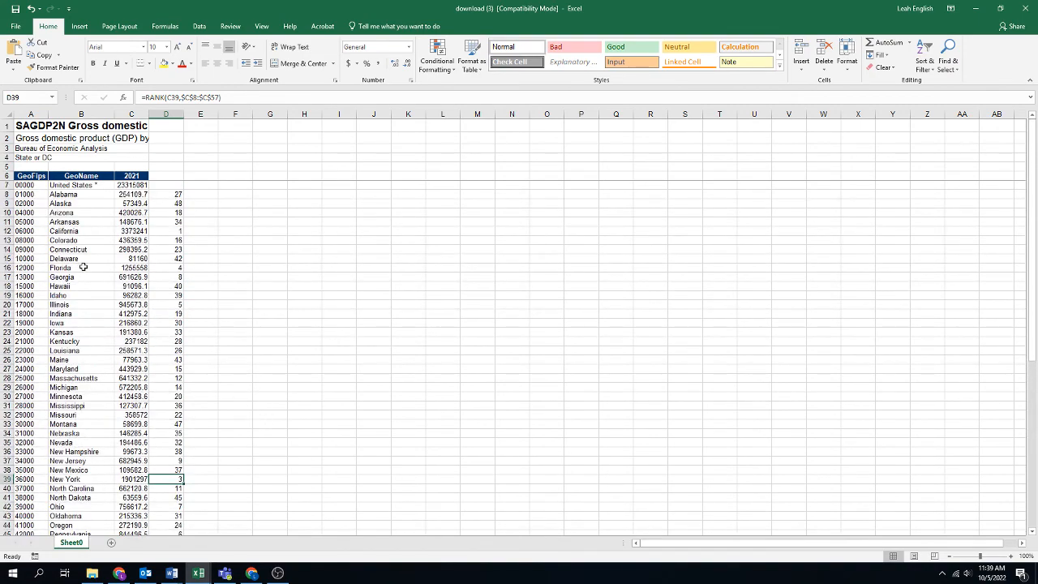
pyautogui.click(177, 222)
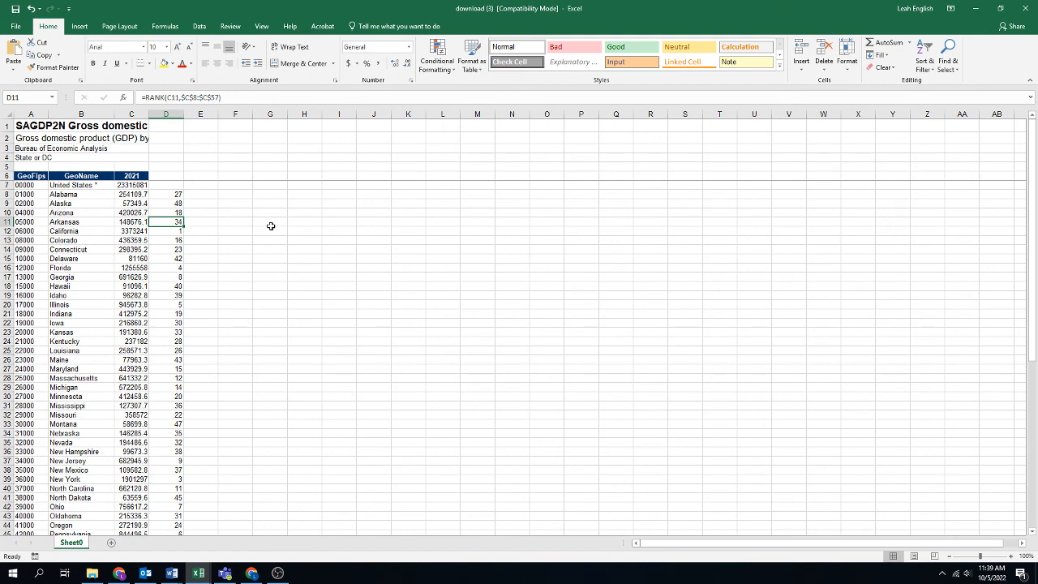